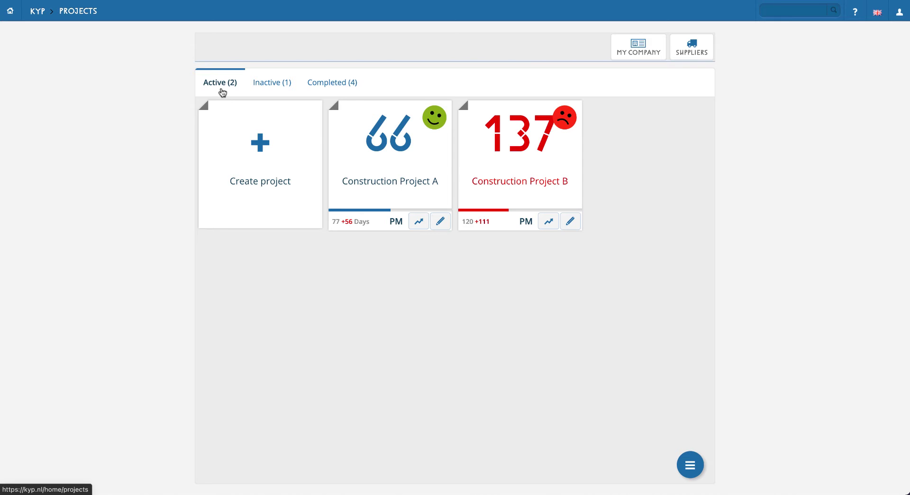
- Open the planning of the inactive New Construction Project and view the details of Task A
left_click(285, 84)
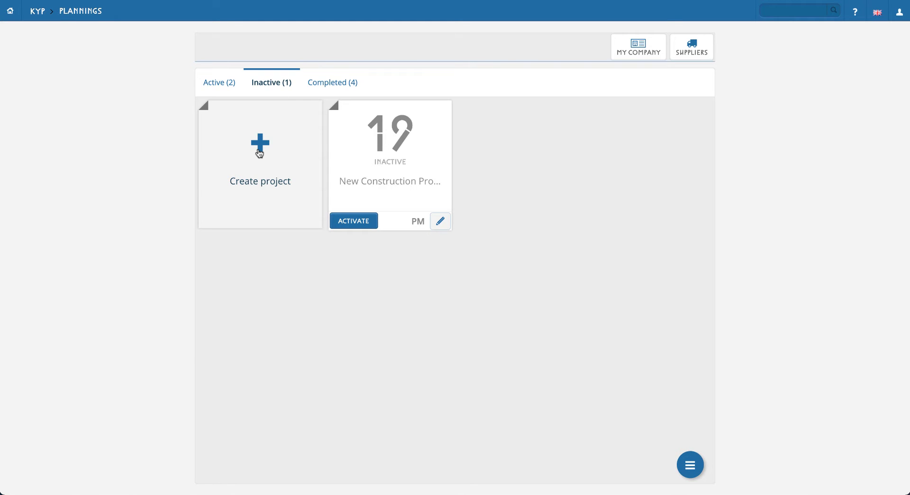
left_click(259, 153)
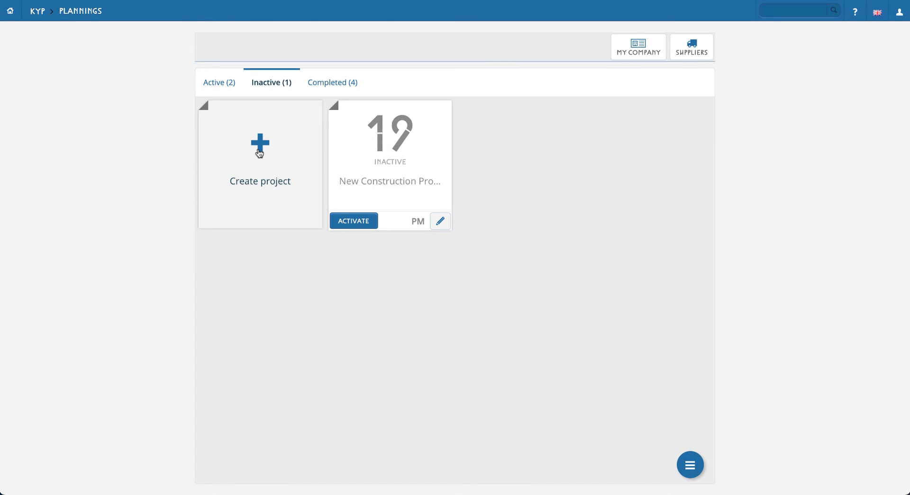
left_click(388, 157)
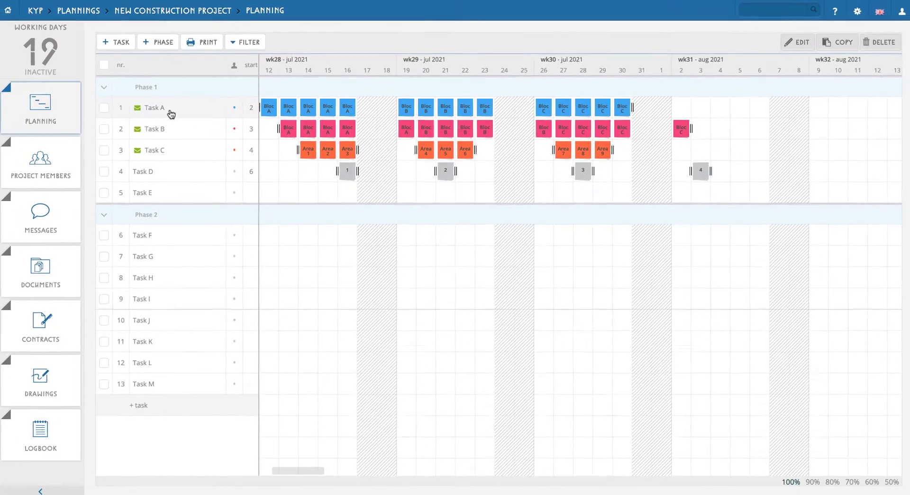
left_click(142, 113)
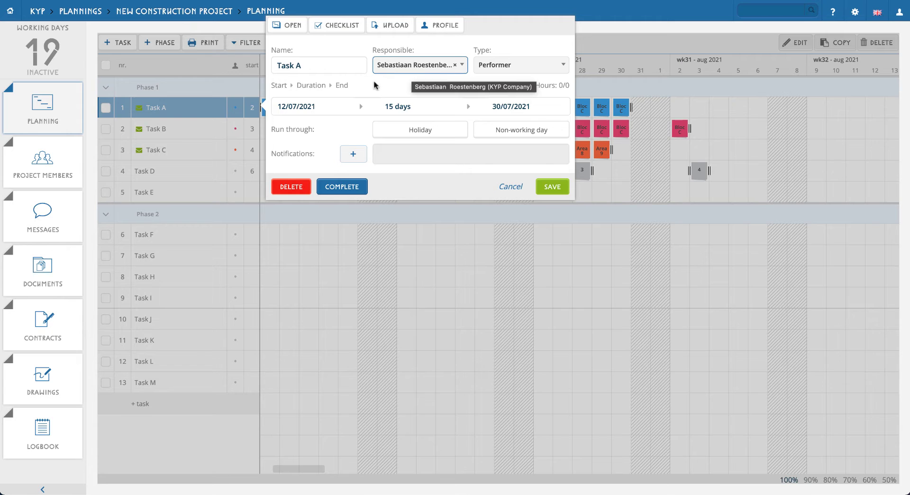
left_click(204, 117)
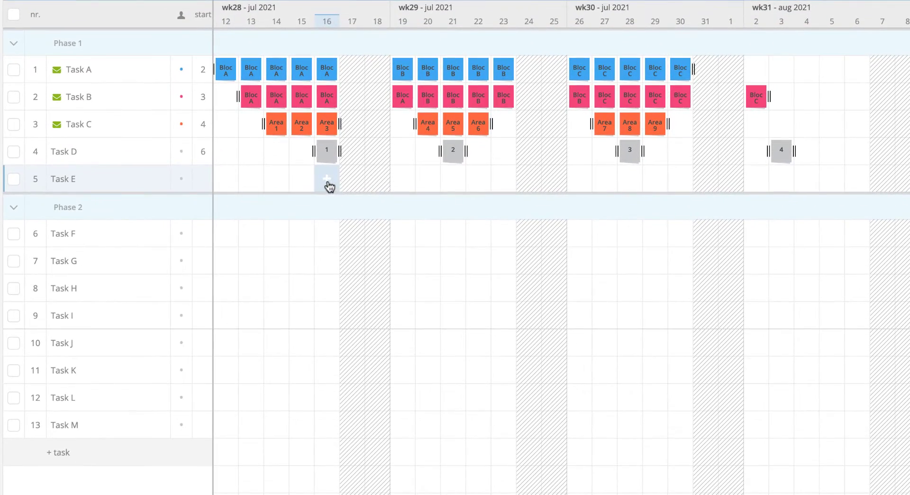
- Add a post-it to Task E on 16 July 2021 with the building location Block 1 and save it
left_click(349, 193)
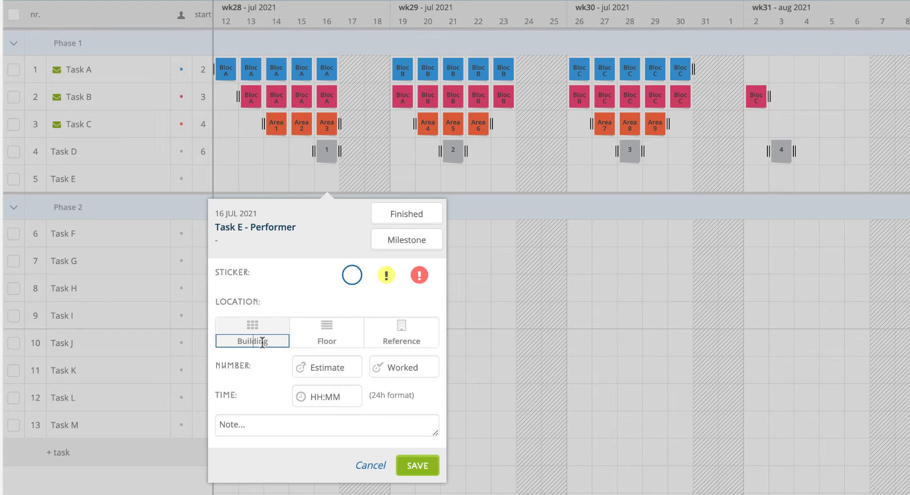
type("Block 1")
key("BackSpace")
type("1")
left_click(425, 468)
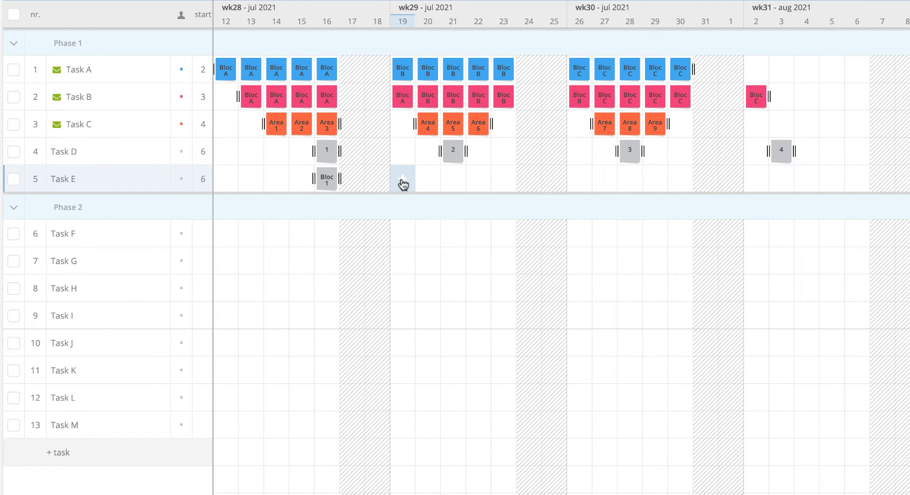
- Add post-its with location 1 to Task E for 19 to 23 July 2021 and extend the series through 30 July
left_click_drag(402, 180, 531, 181)
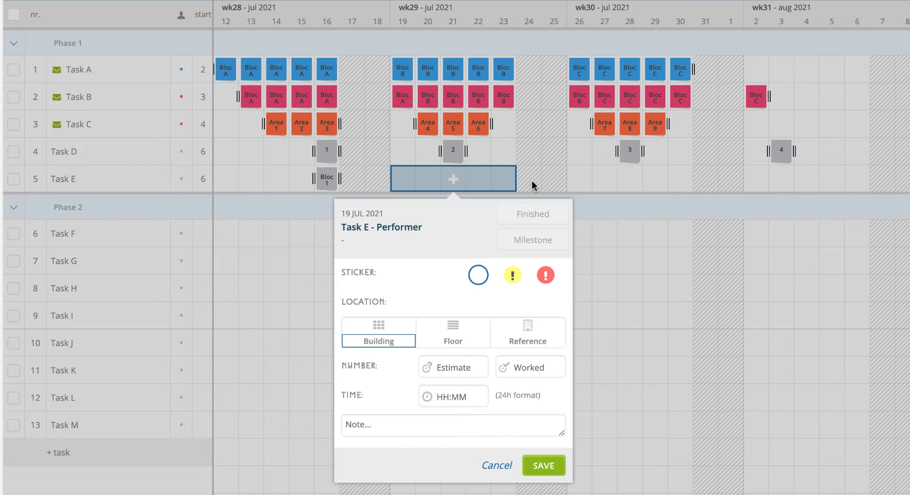
type("1")
left_click(558, 462)
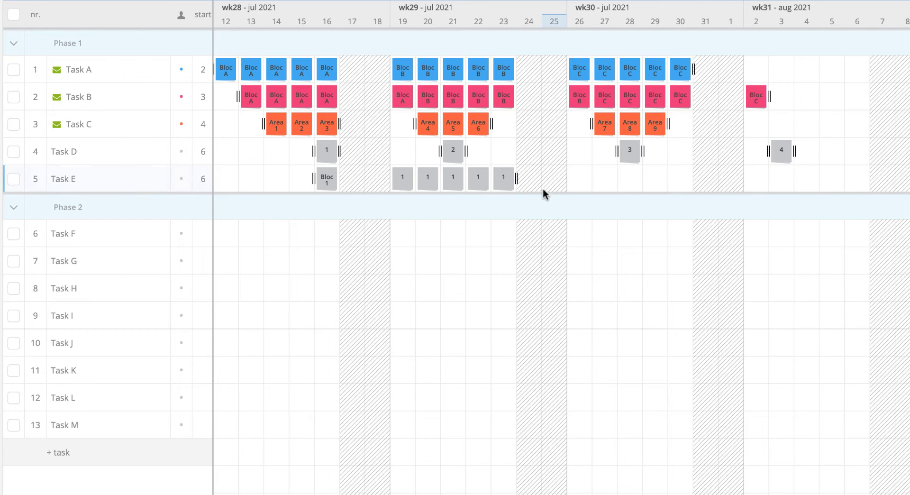
left_click_drag(516, 178, 691, 180)
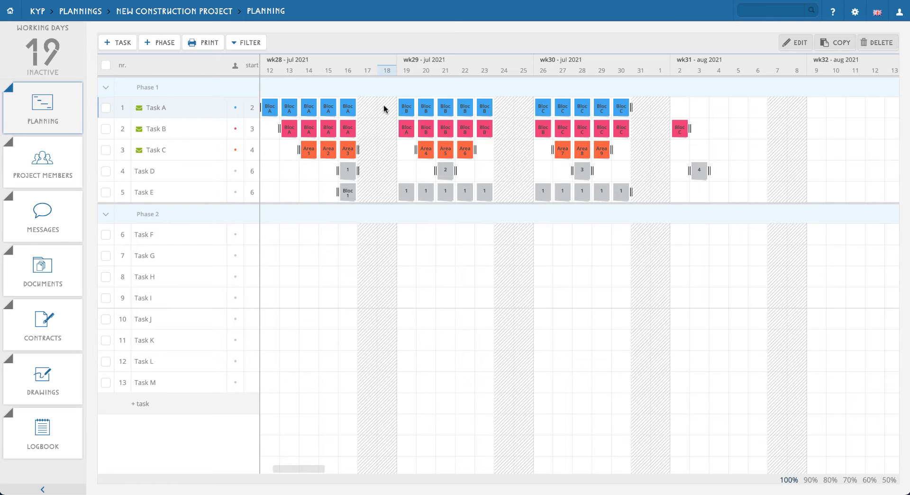
- Select the 19 and 20 July post-its of Tasks A and B, clear them, and select and clear Task A's whole series
left_click(408, 108)
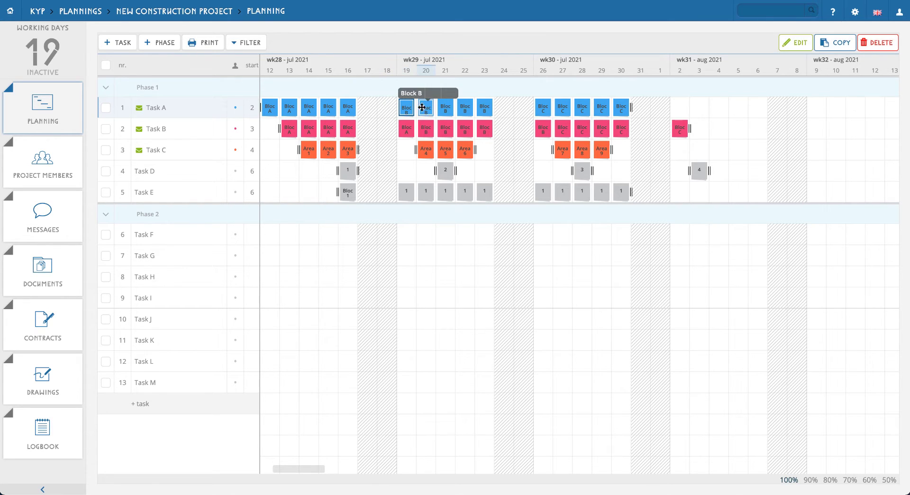
left_click(425, 107)
left_click(427, 130)
left_click(405, 129)
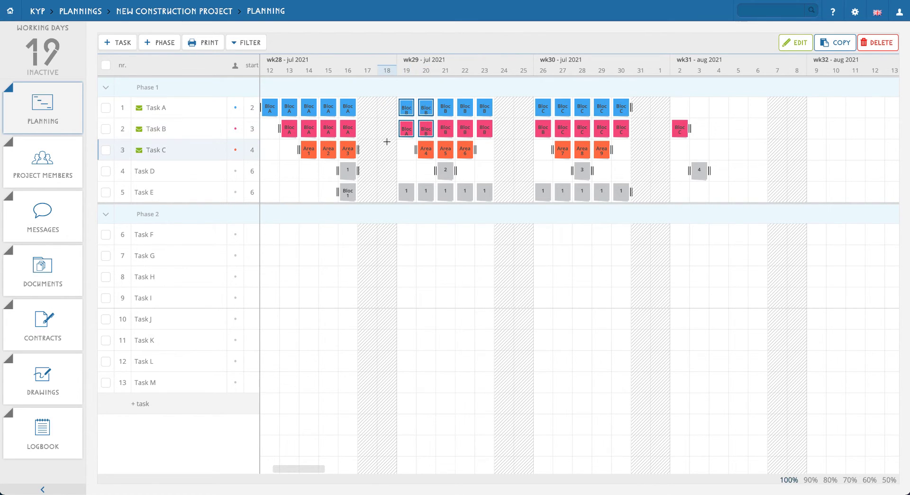
left_click(387, 142)
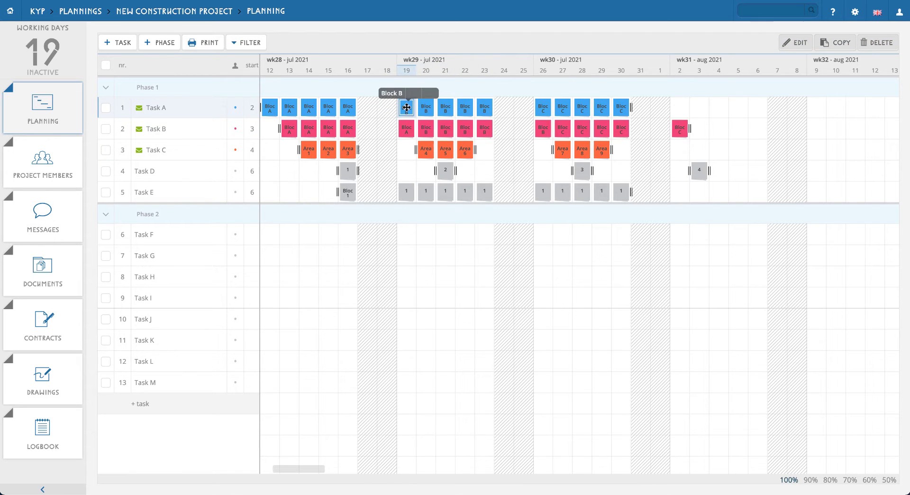
double_click(407, 107)
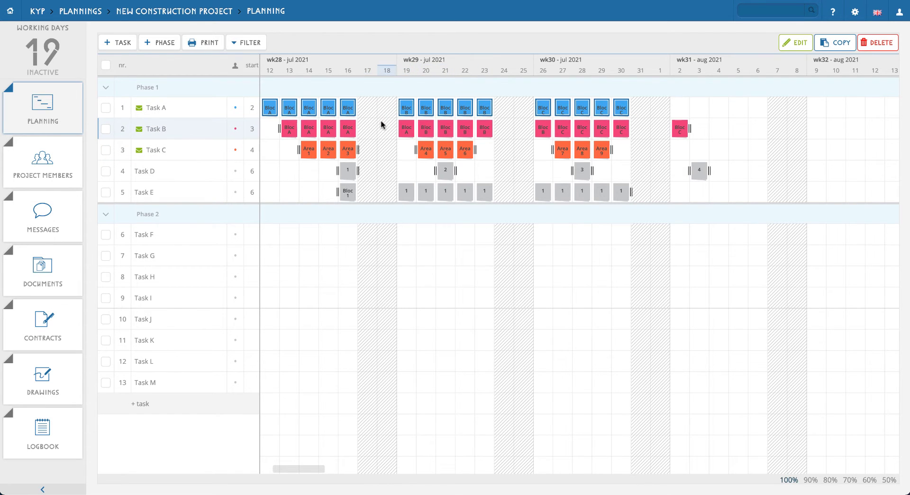
left_click(381, 119)
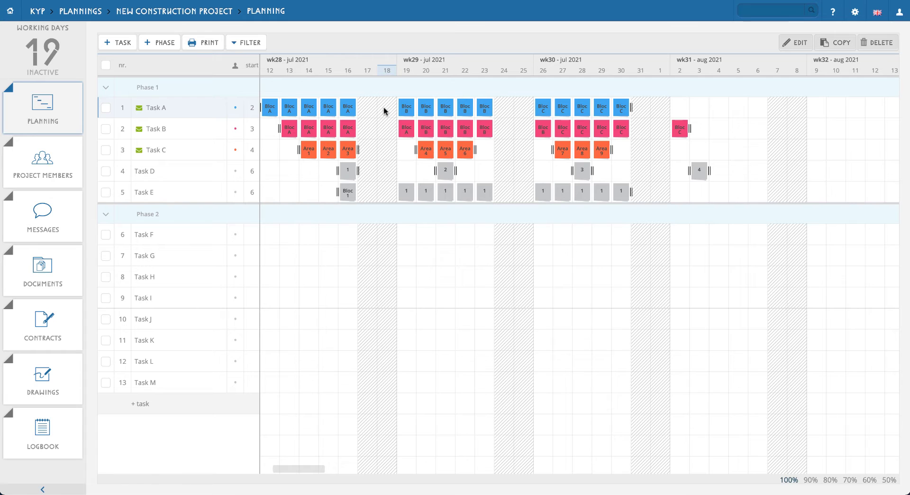
left_click_drag(383, 107, 503, 157)
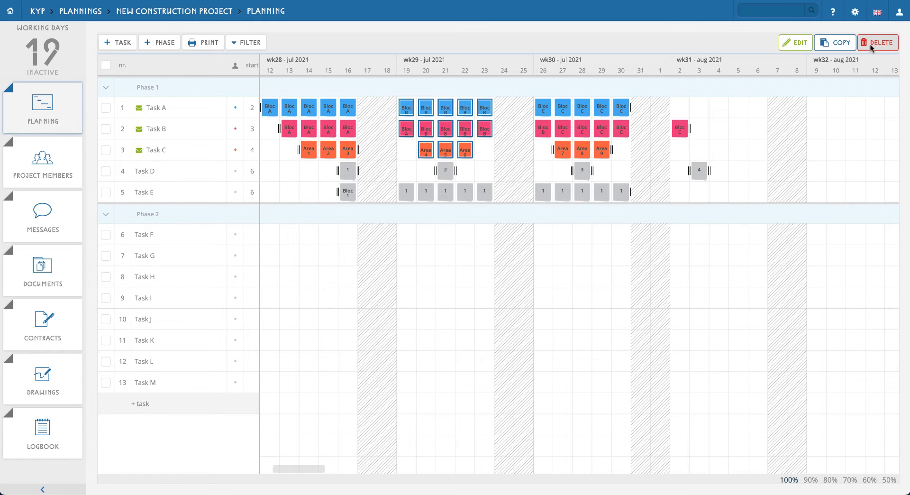
left_click(820, 47)
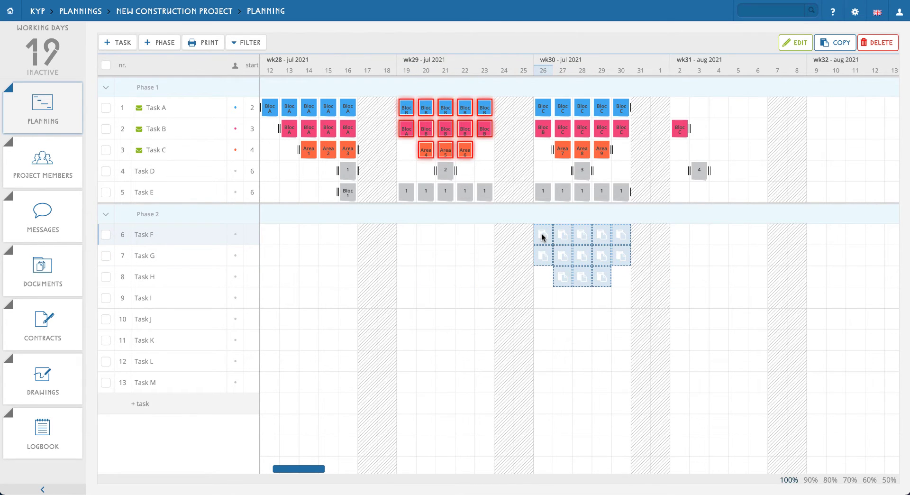
key("Escape")
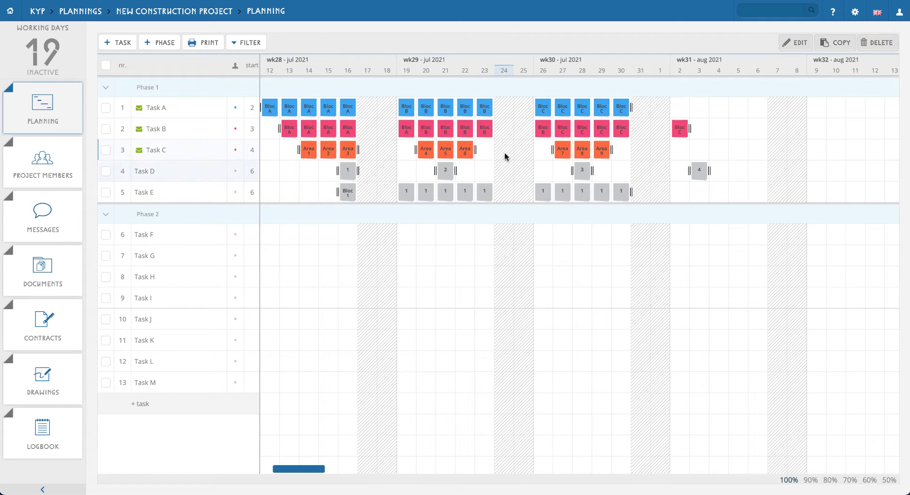
- Copy all post-its of Tasks A, B and C to Tasks F, G and H in Phase 2, starting on 19 July
left_click_drag(299, 105, 319, 140)
left_click(311, 149, "shift")
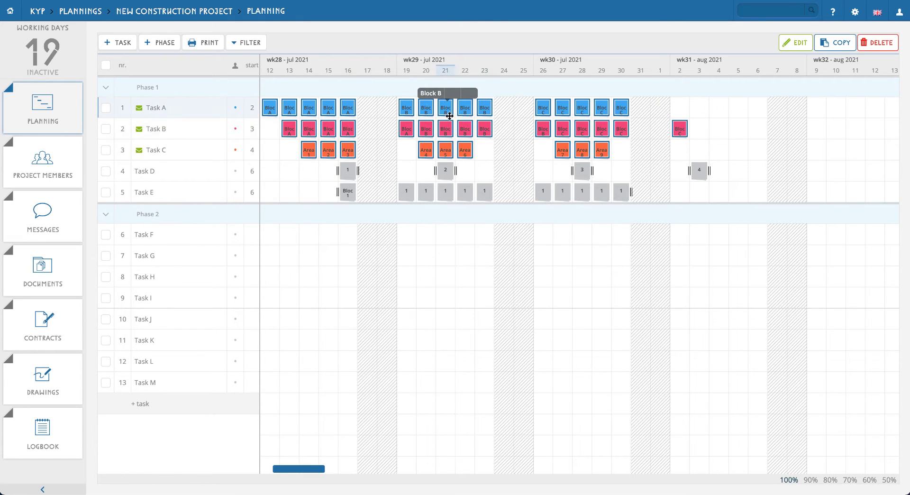
left_click(833, 44)
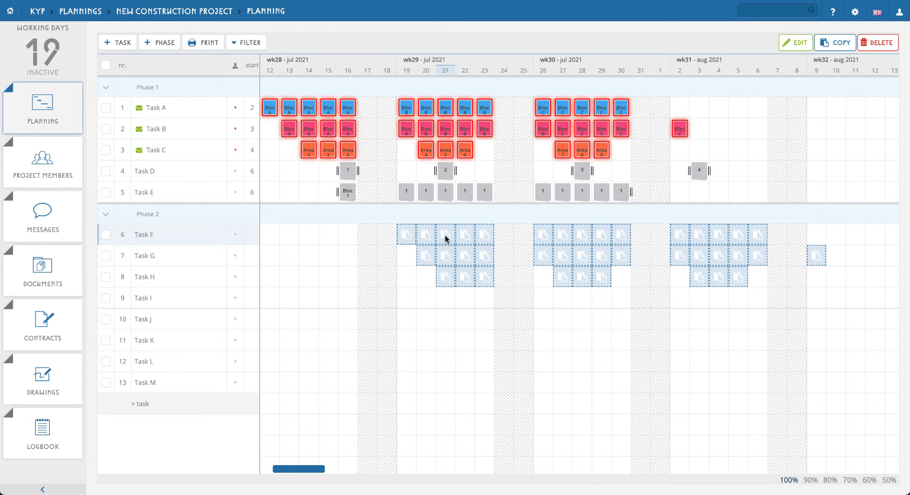
left_click(445, 237)
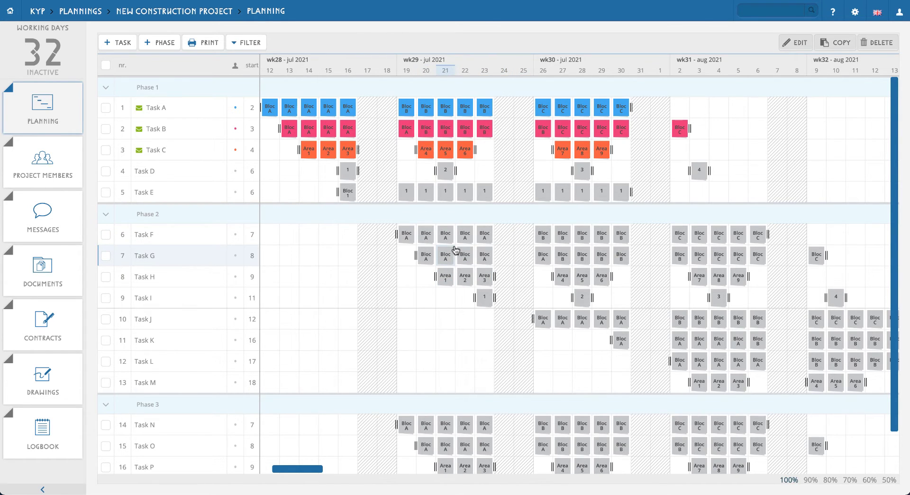
- Check the project members list and save the purple-coded performer as responsible for Task F
left_click(47, 165)
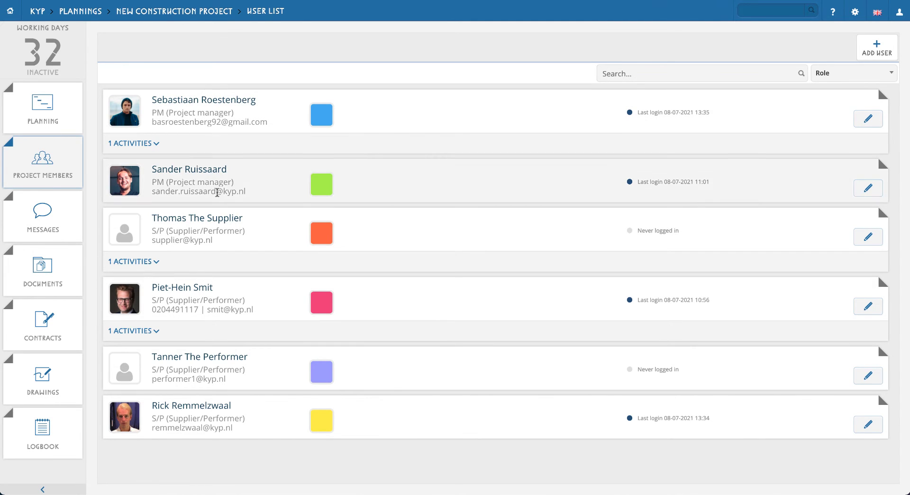
left_click(281, 122)
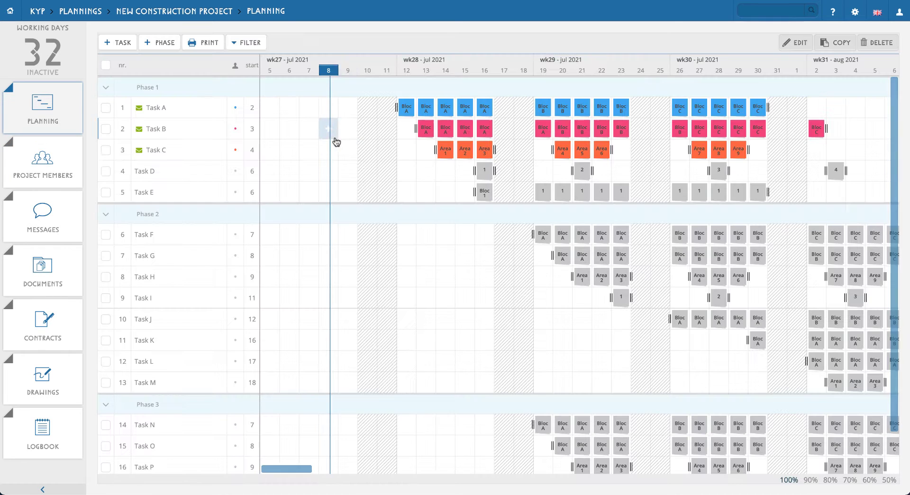
left_click(195, 235)
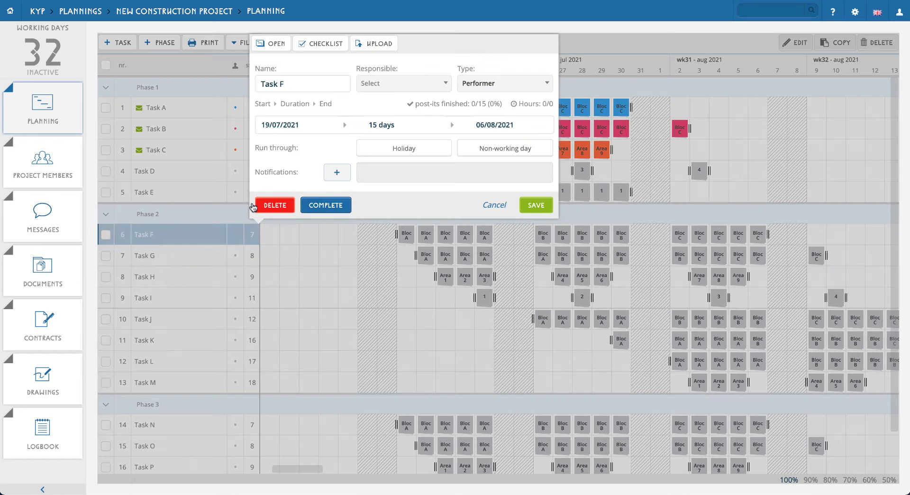
left_click(379, 85)
scroll(401, 142, "down", 2)
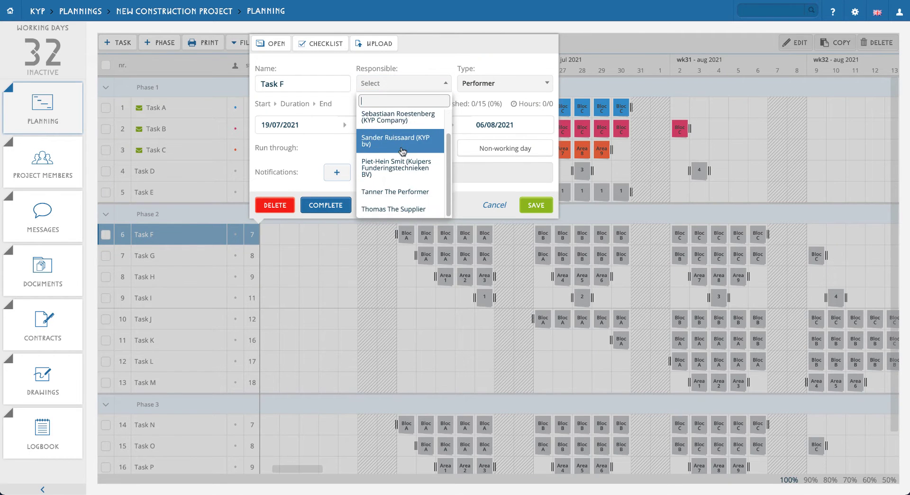
left_click(406, 192)
left_click(536, 205)
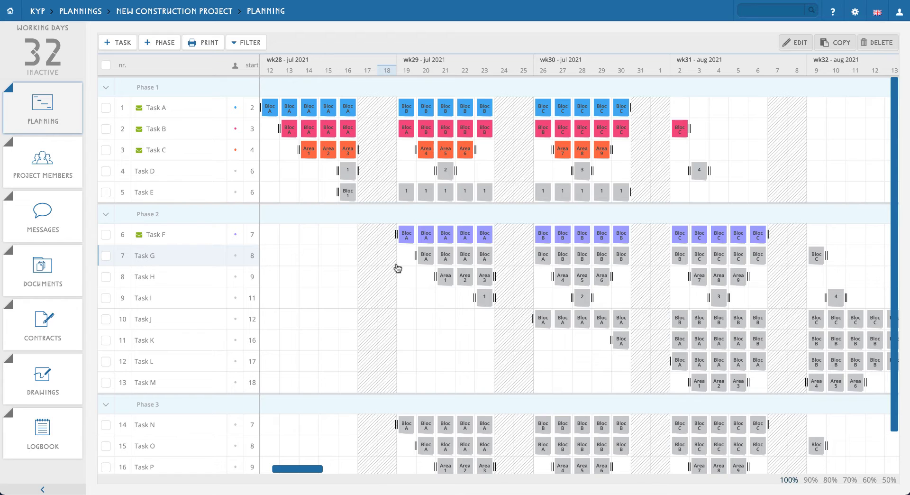
- Assign the green-coded project manager as responsible for Tasks H, J, L and M in one bulk edit
left_click(106, 278)
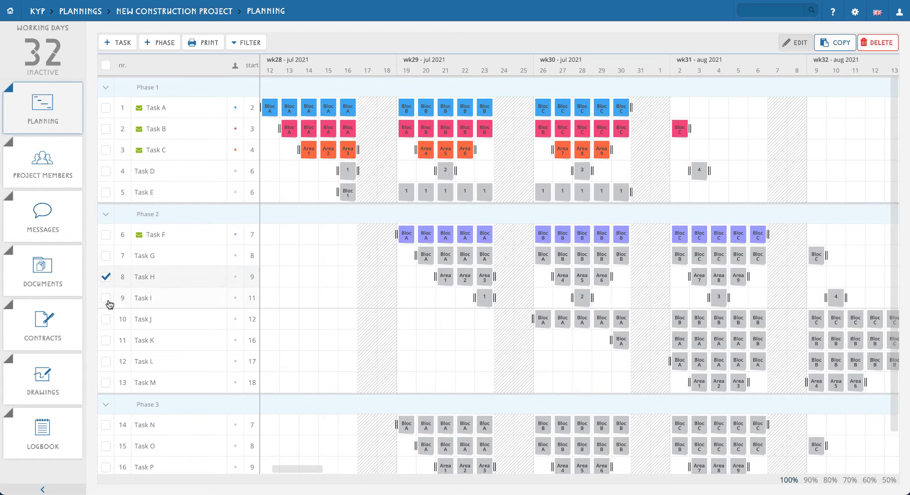
left_click(106, 320)
left_click(106, 362)
left_click(106, 382)
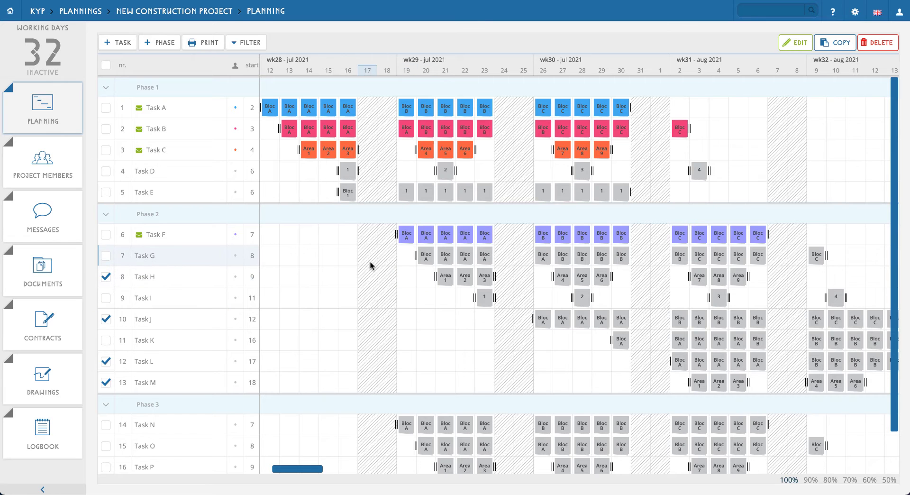
left_click(789, 41)
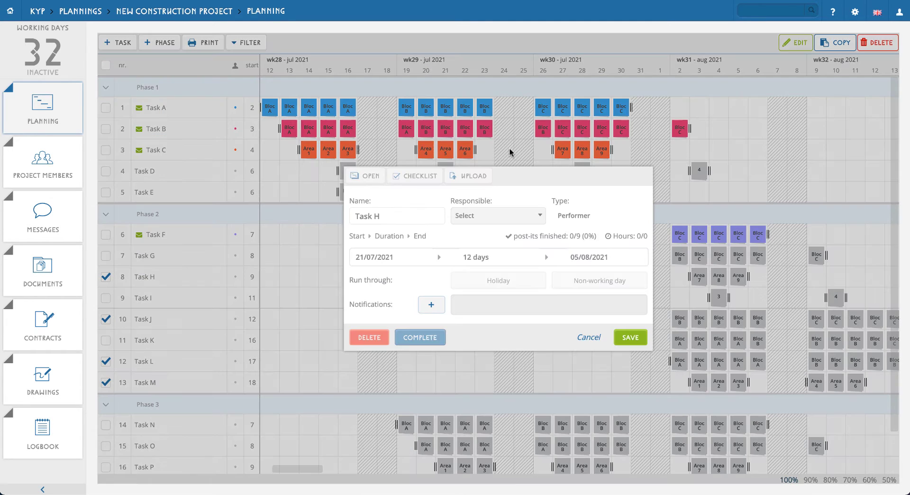
left_click(501, 214)
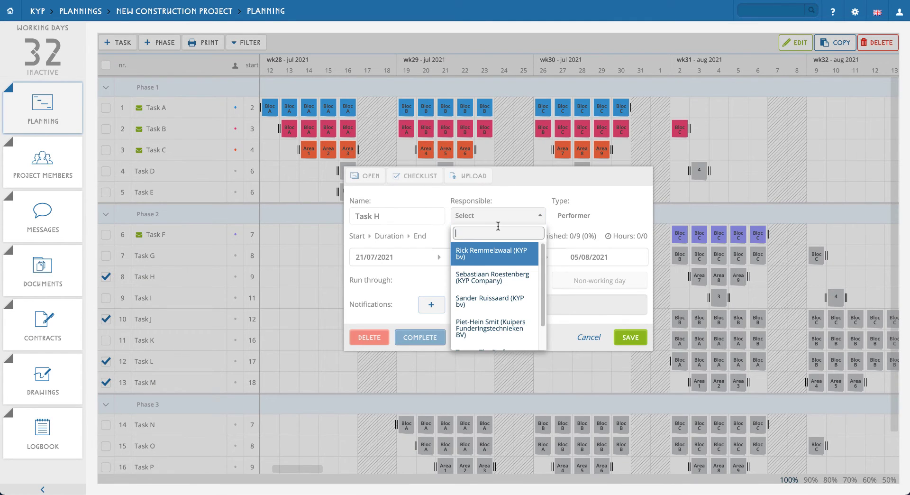
left_click(490, 301)
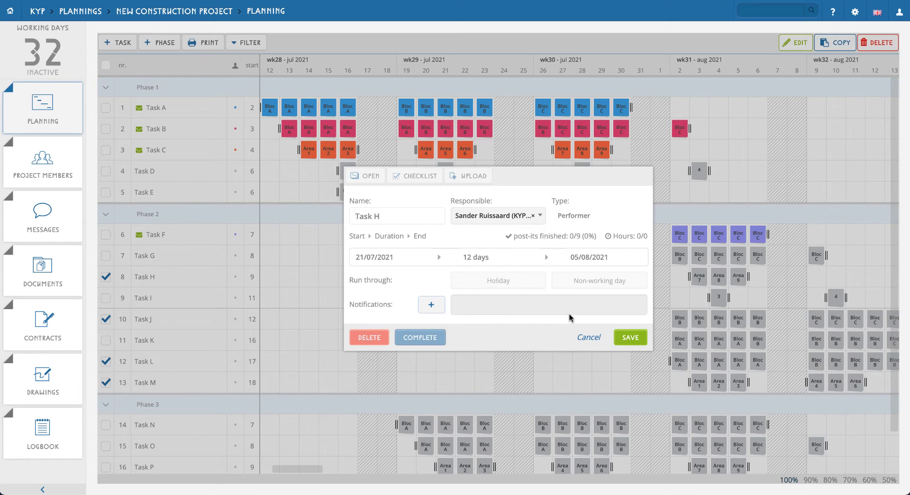
left_click(637, 339)
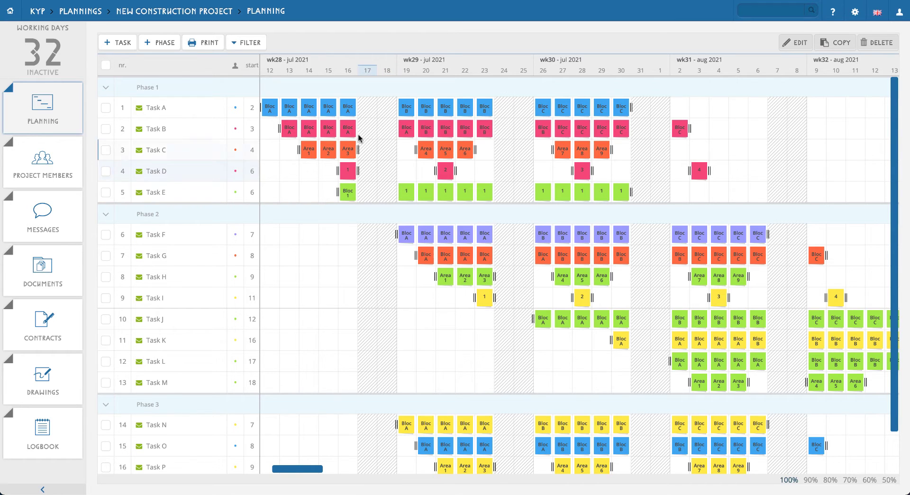
- Activate New Construction Project and accept the invitation for Phase 1: Task A
left_click(168, 12)
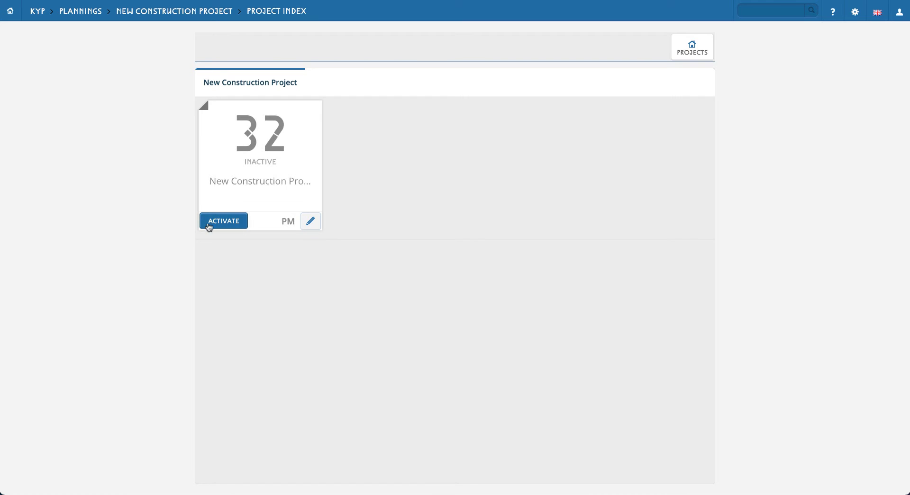
left_click(224, 223)
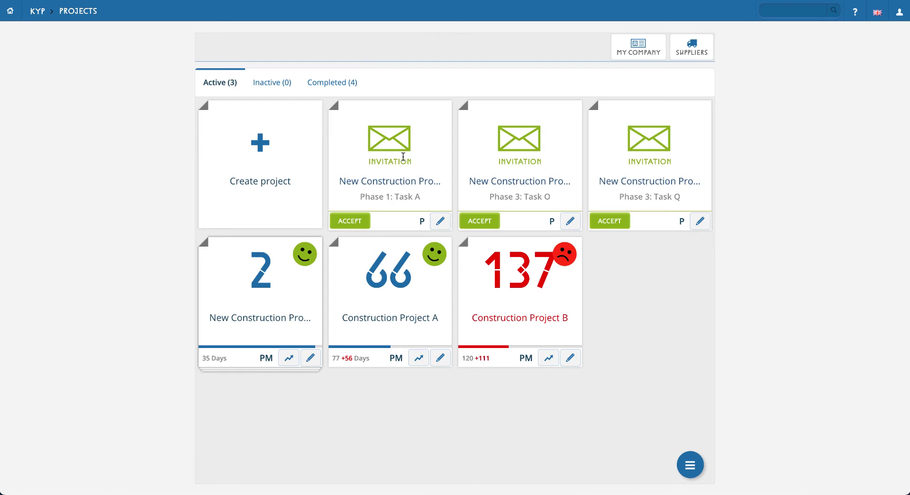
left_click(354, 220)
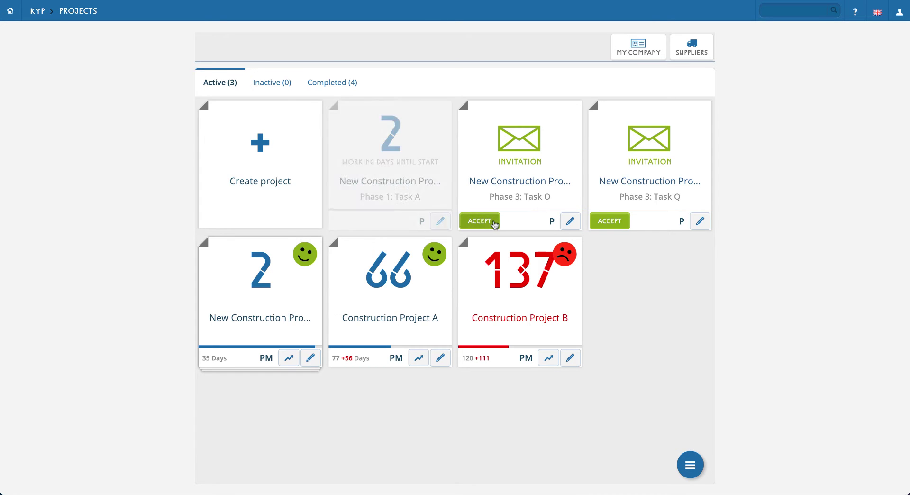
- Accept the invitation for Phase 3: Task Q and open the planning of New Construction Project
left_click(609, 221)
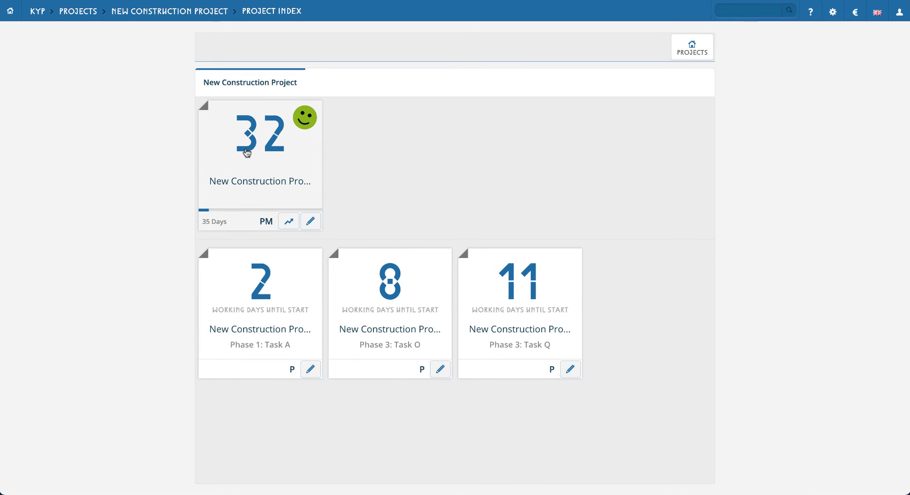
left_click(311, 181)
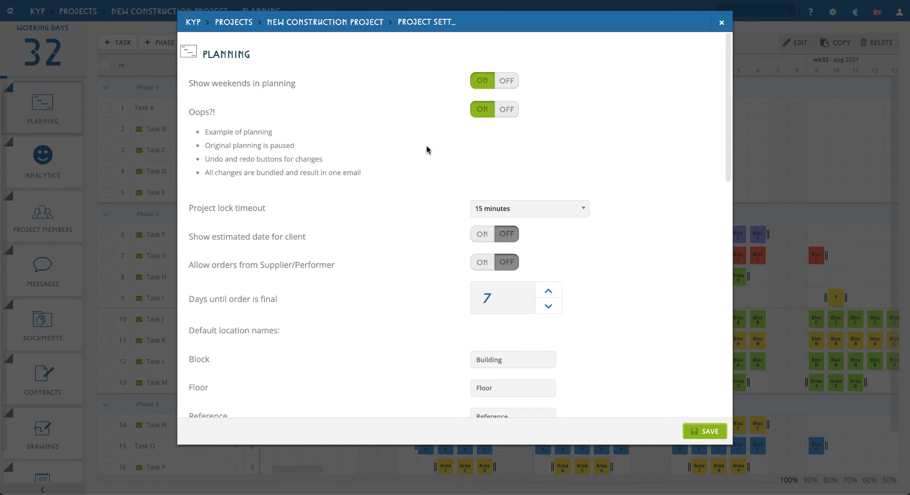
left_click(722, 22)
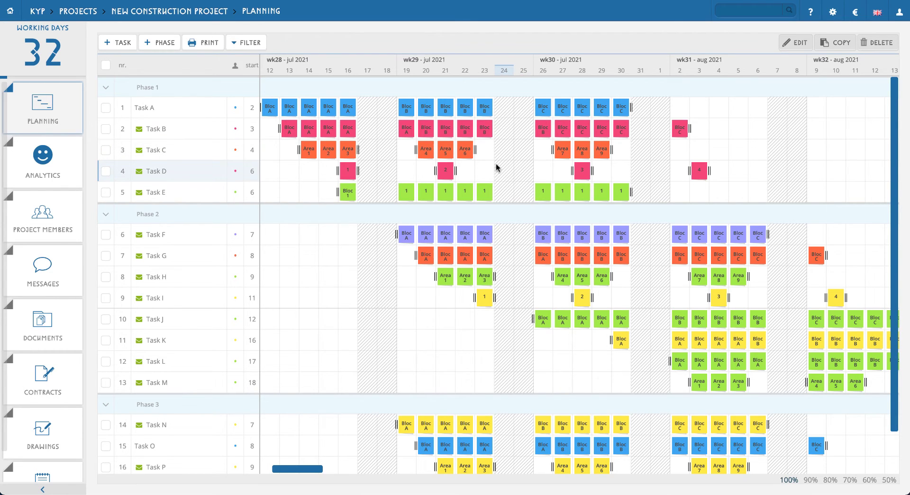
- Move Task D's post-it 2 from 21 to 23 July and try shifting everything along before setting everything to unchanged
left_click_drag(445, 170, 485, 174)
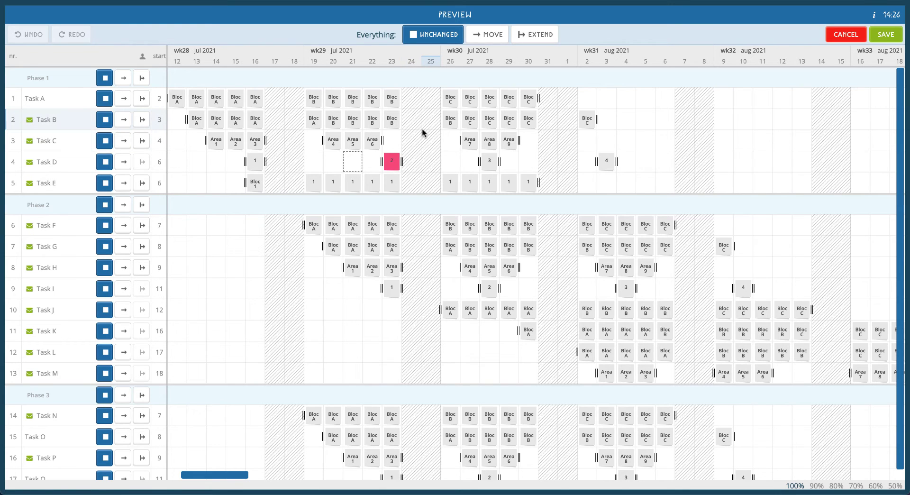
left_click(488, 35)
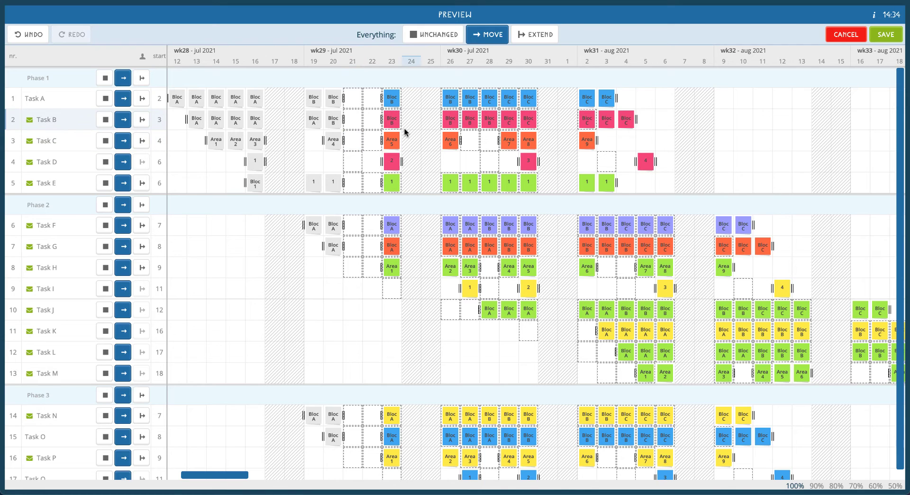
left_click(432, 35)
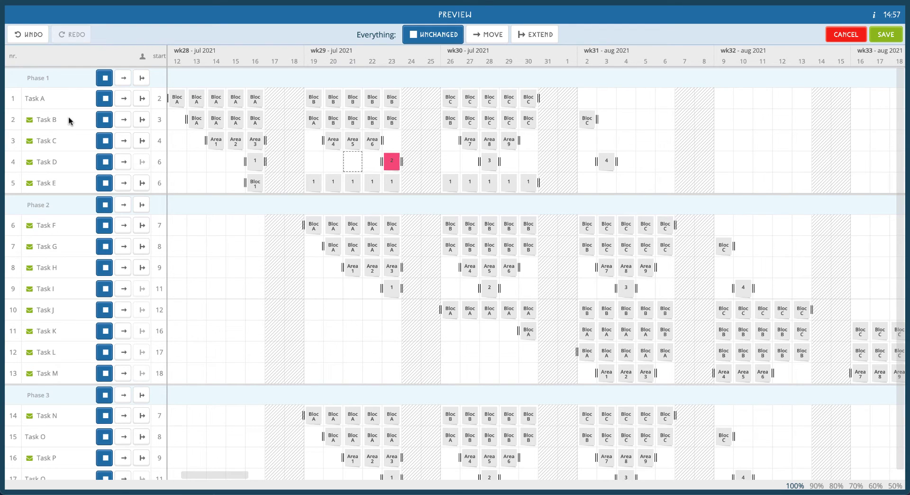
- Try shifting only Phase 1 along, and instead only Tasks G, I, K and M of Phase 2
left_click(123, 79)
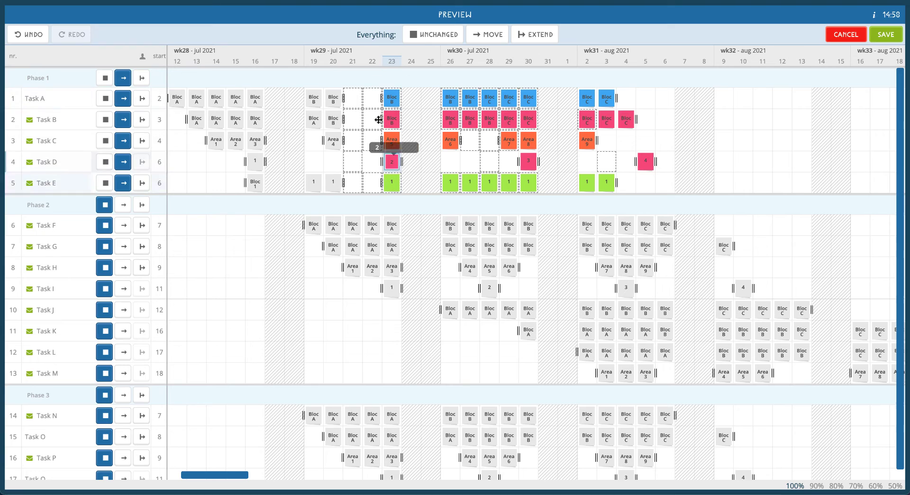
left_click(106, 78)
left_click(123, 246)
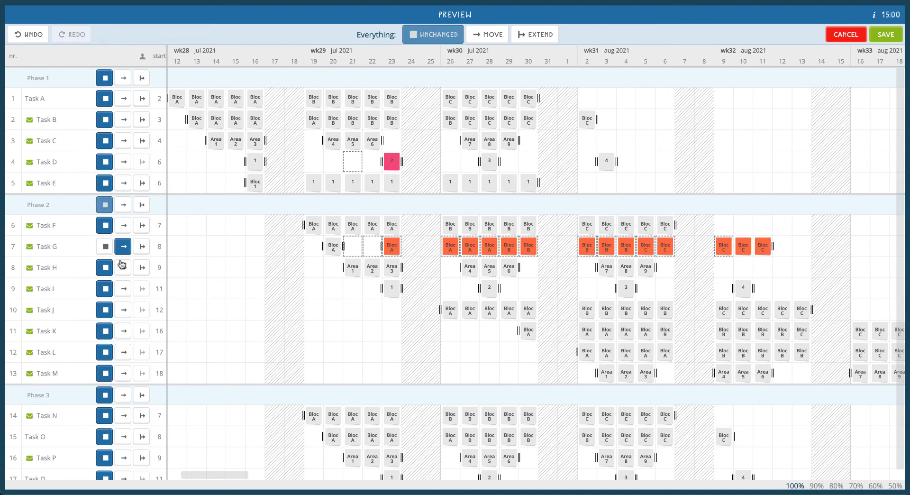
left_click(125, 286)
left_click(123, 331)
left_click(124, 373)
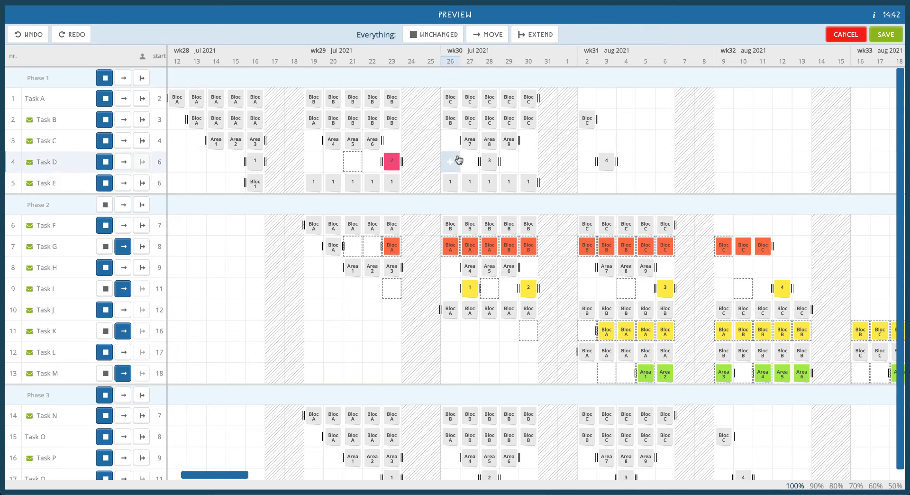
- Try moving the post-its of Tasks A to D from 26 July onward to start on 2 August, and reset everything to unchanged
left_click_drag(431, 92, 625, 156)
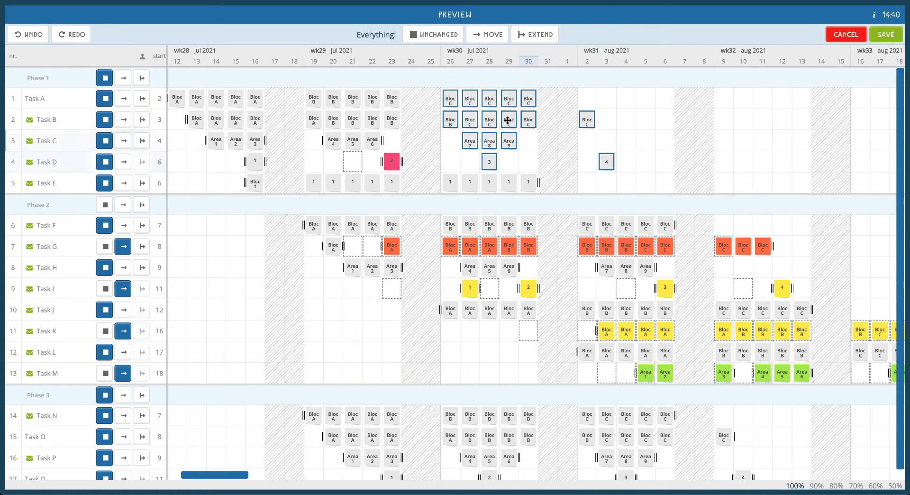
left_click_drag(495, 99, 585, 101)
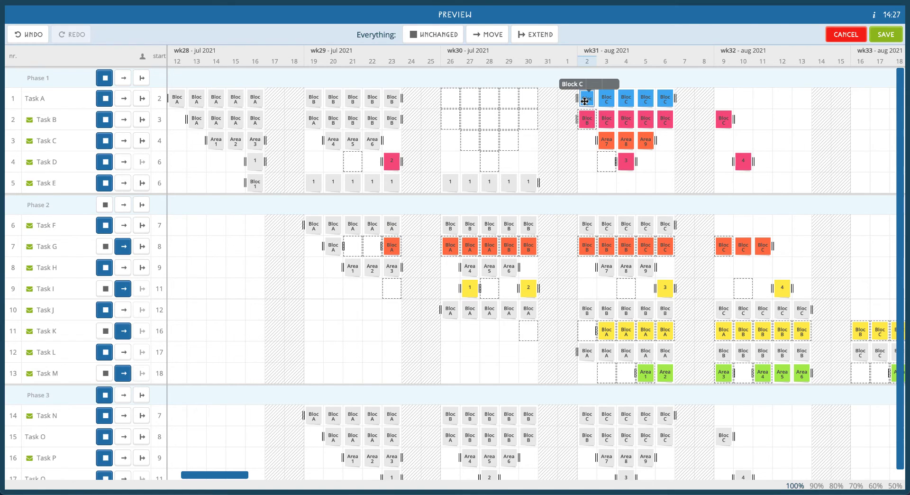
left_click(411, 35)
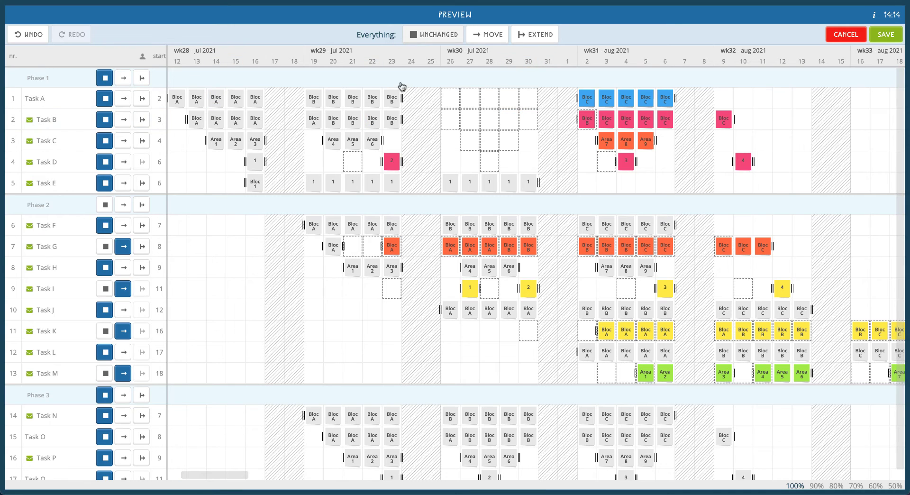
- Shift all of Phase 1 along with the moved Task D post-it and save the planning change
left_click(124, 77)
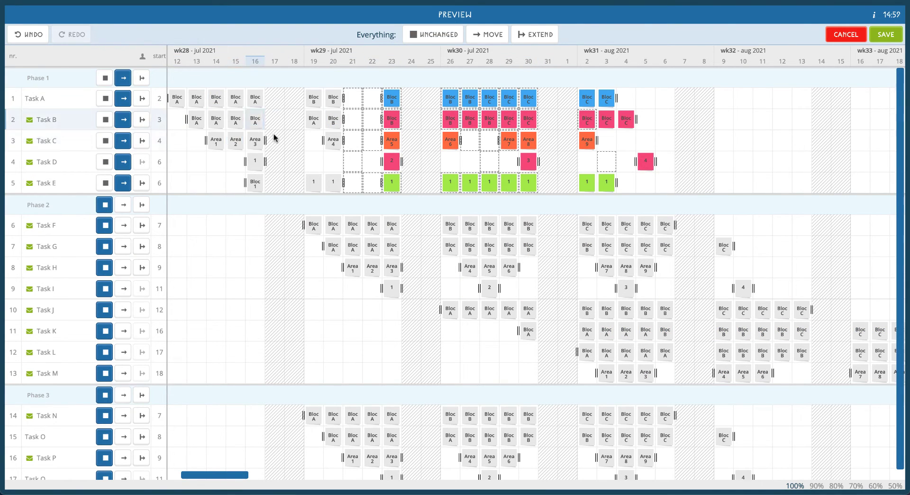
left_click(877, 37)
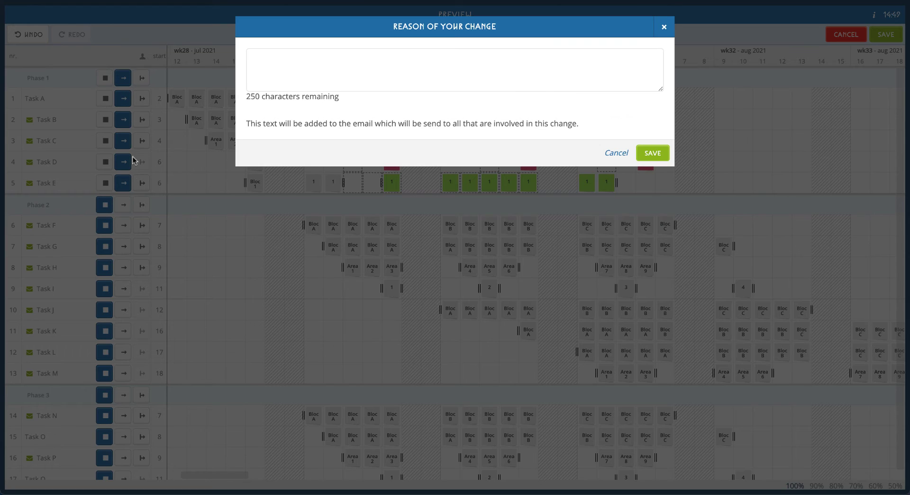
left_click(532, 76)
left_click(653, 152)
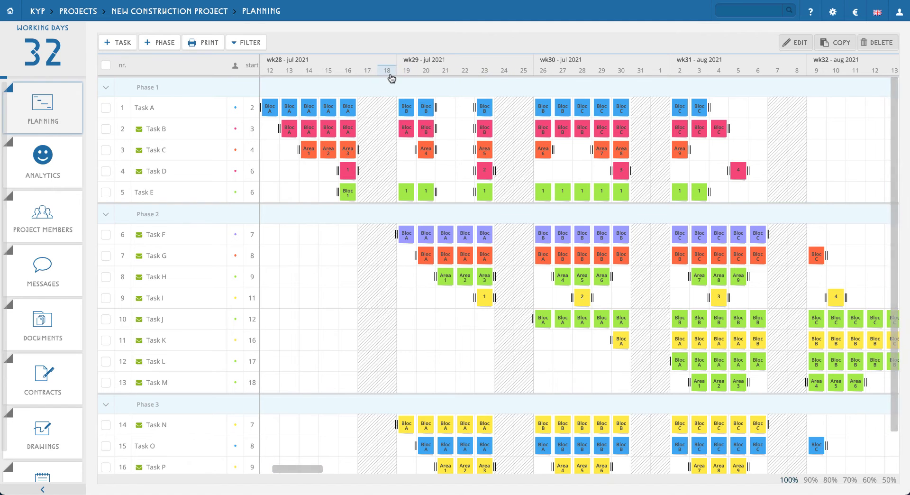
- Mark 14 July 2021 as an unworkable day in the planning
scroll(423, 101, "left", 1)
scroll(423, 101, "left", 2)
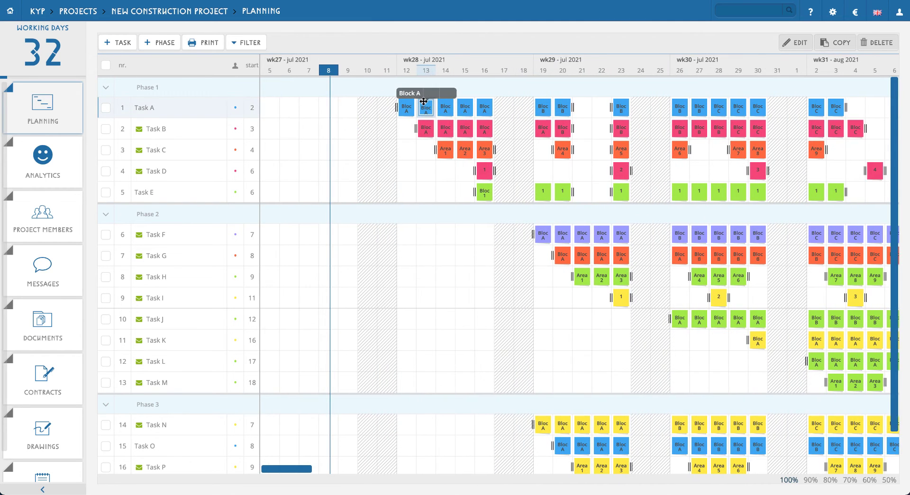
left_click(447, 70)
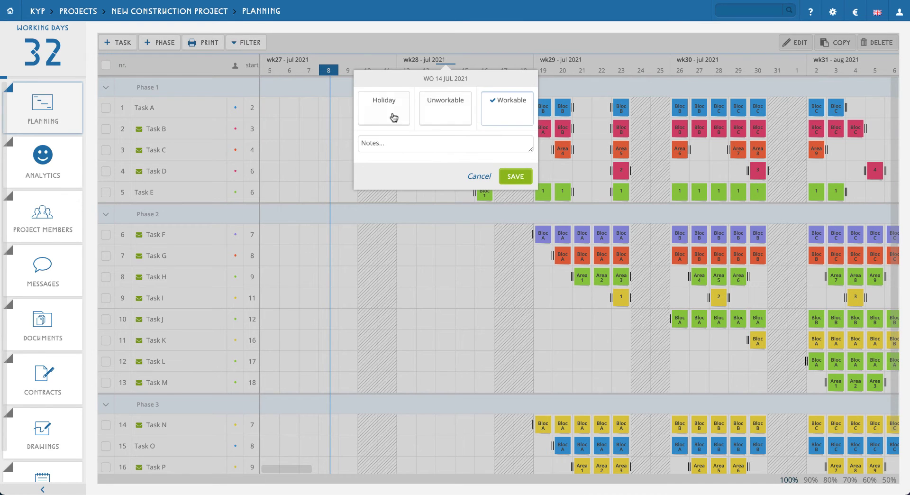
left_click(446, 116)
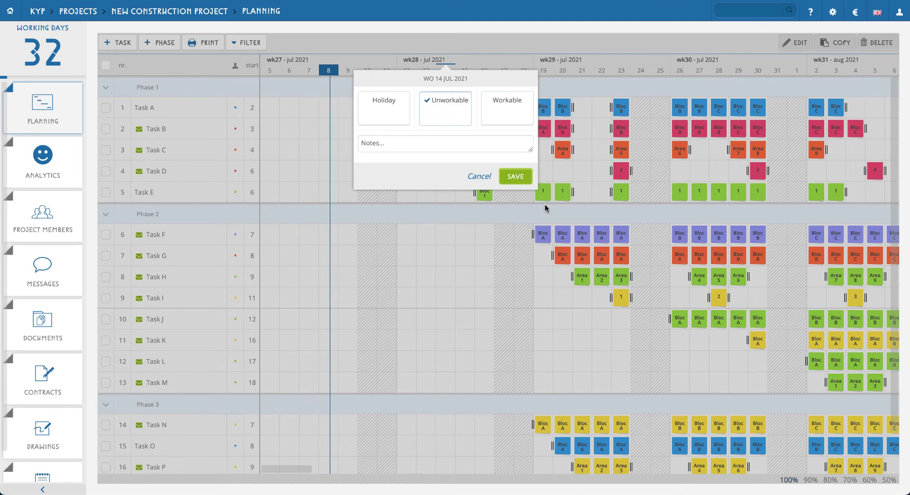
left_click(516, 177)
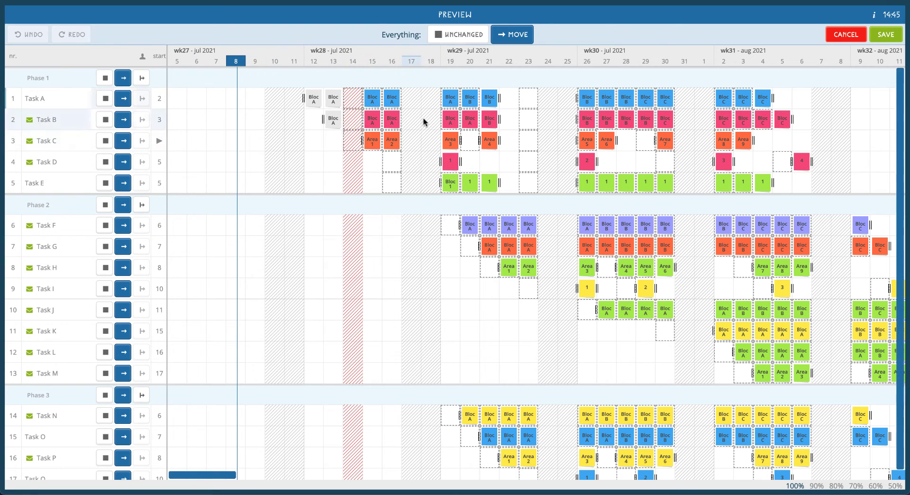
- Keep Tasks D, E, F and G unchanged while the other tasks shift for the unworkable day, and save the change
left_click(105, 161)
left_click(105, 183)
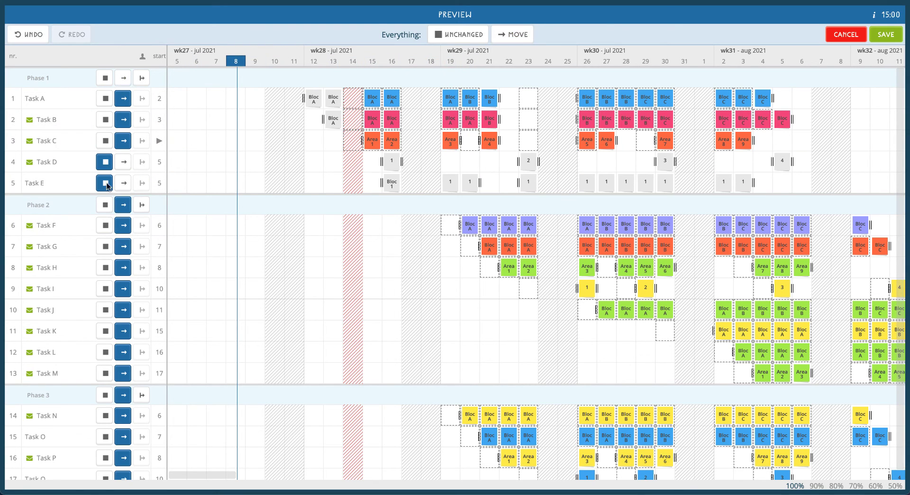
left_click(106, 225)
left_click(105, 246)
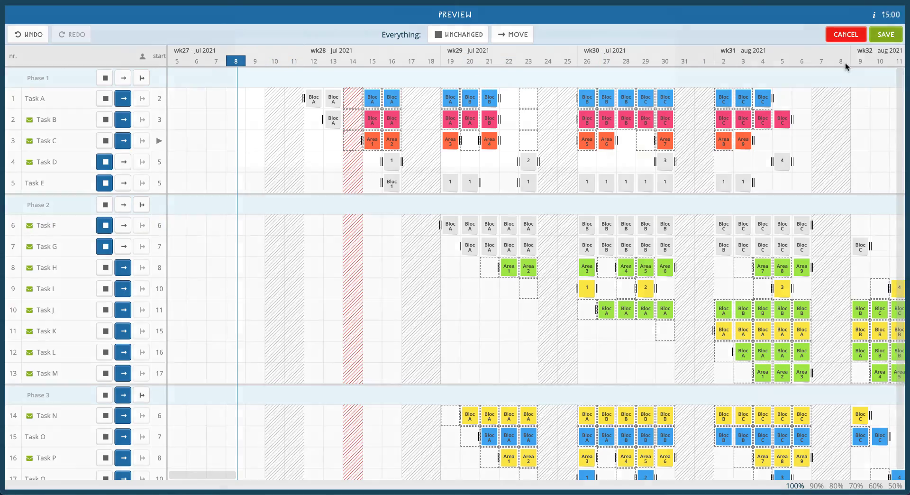
left_click(885, 34)
left_click(651, 154)
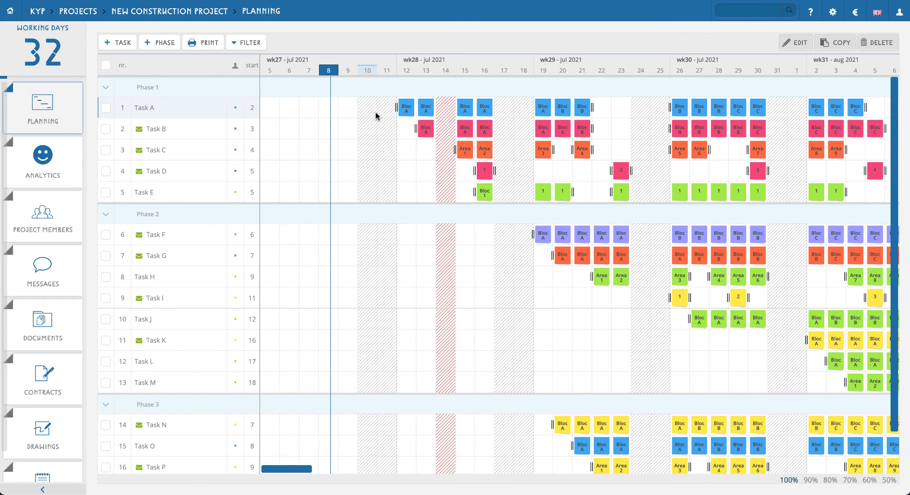
- Mark Task A's Block A post-it on 12 July as finished and save it
left_click(406, 107)
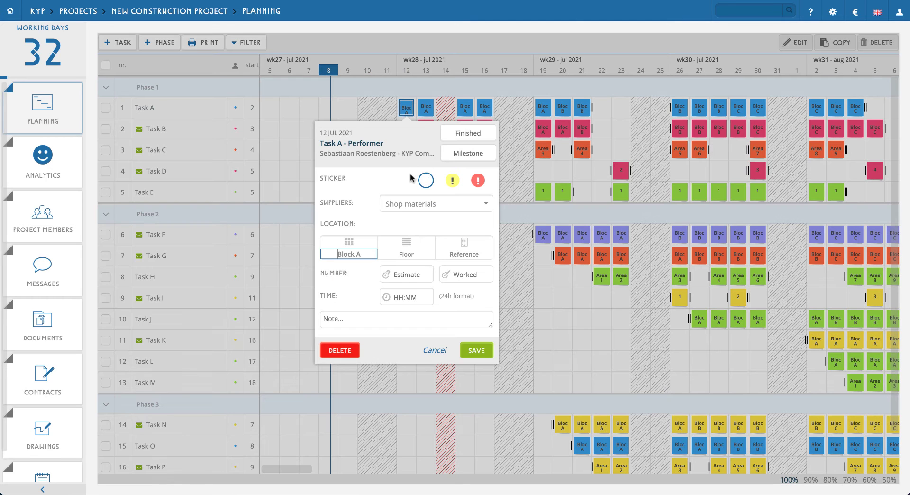
left_click(469, 132)
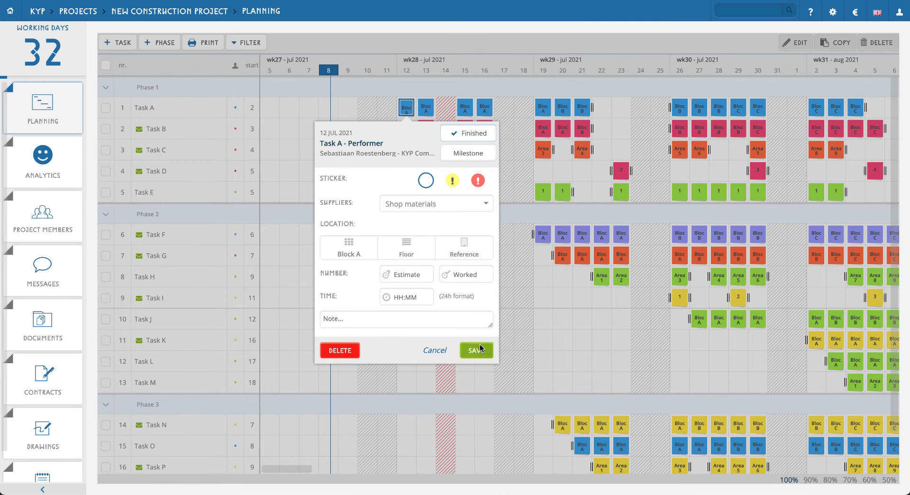
left_click(476, 350)
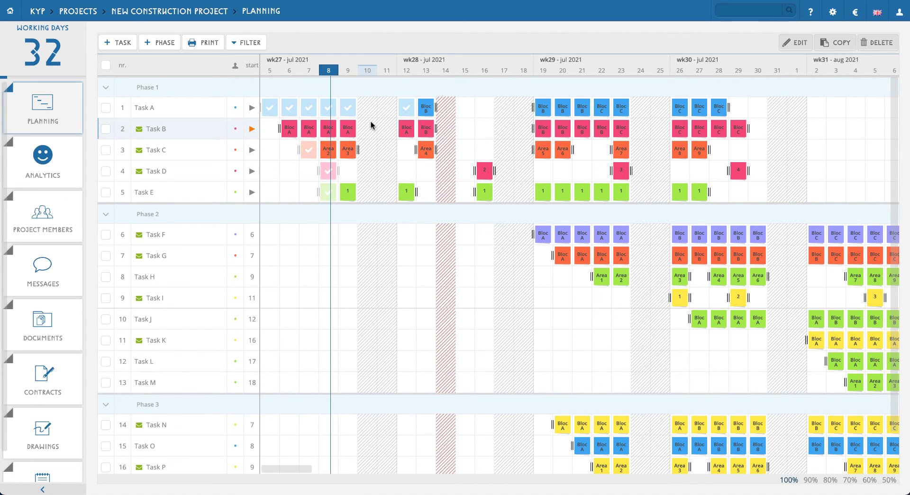
- Filter the planning on post-its with building "Block" and on the green-coded project manager as responsible
left_click(250, 42)
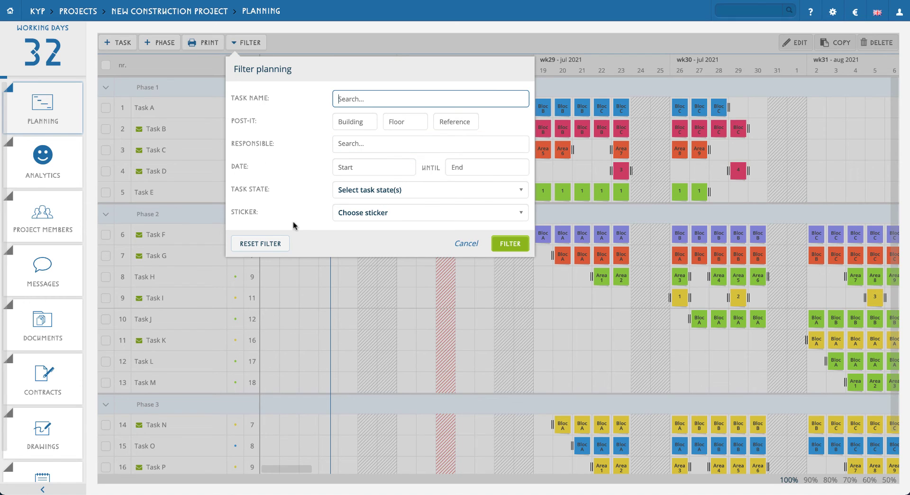
left_click(348, 121)
type("B")
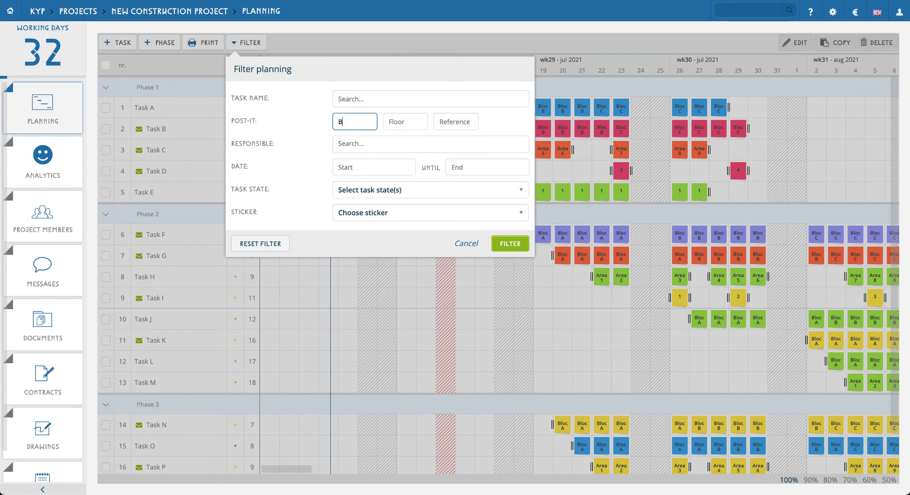
type("lock")
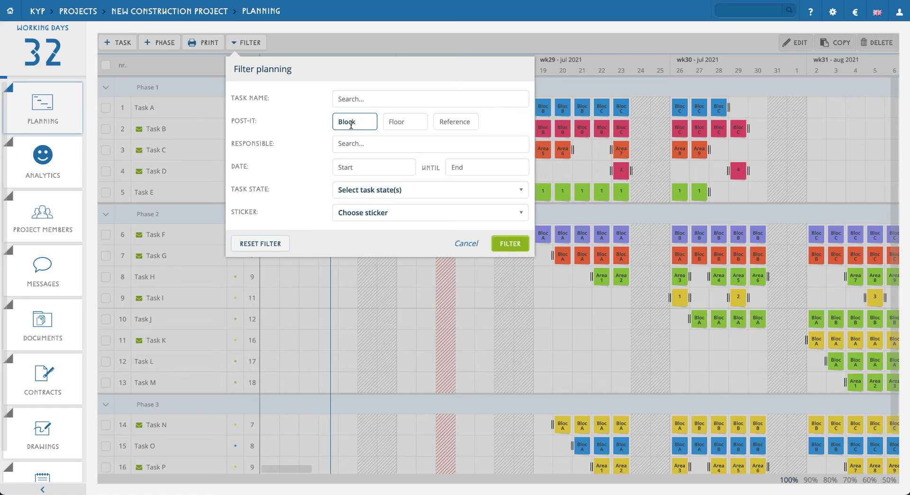
left_click(375, 144)
left_click(401, 182)
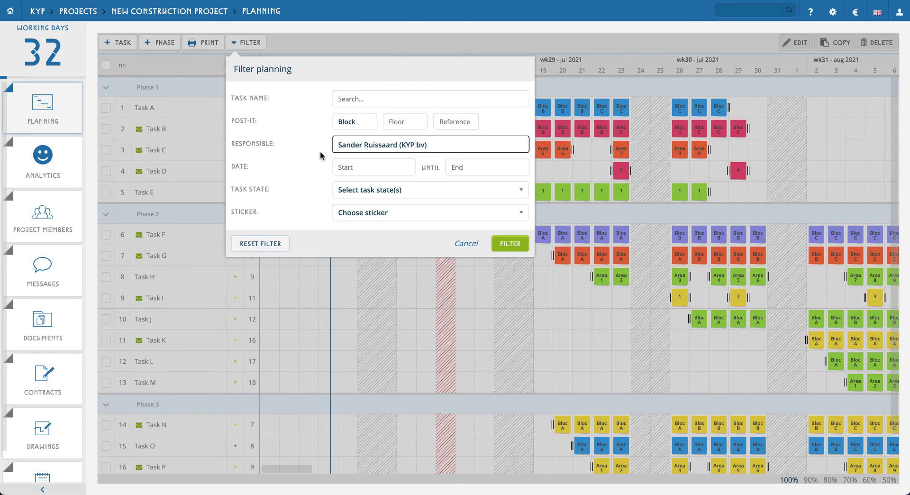
left_click(508, 241)
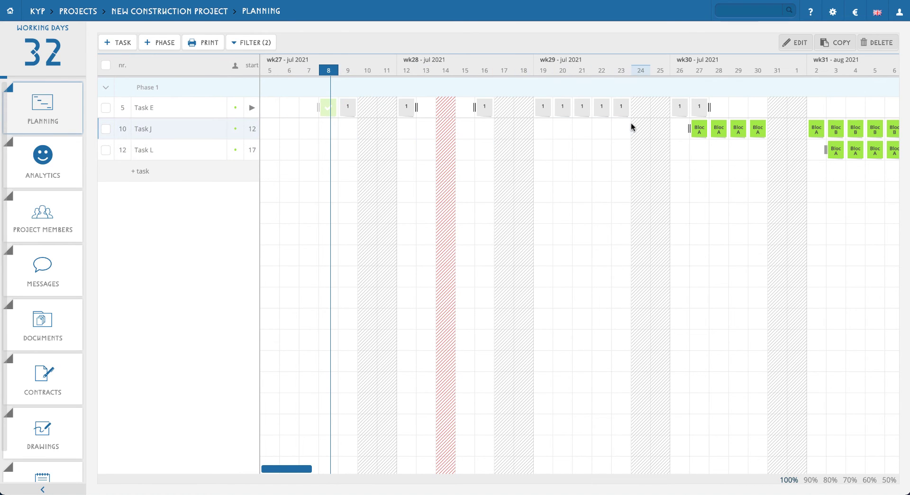
- Review the filtered tasks across the July and August weeks and reset the planning filter
scroll(626, 133, "right", 5)
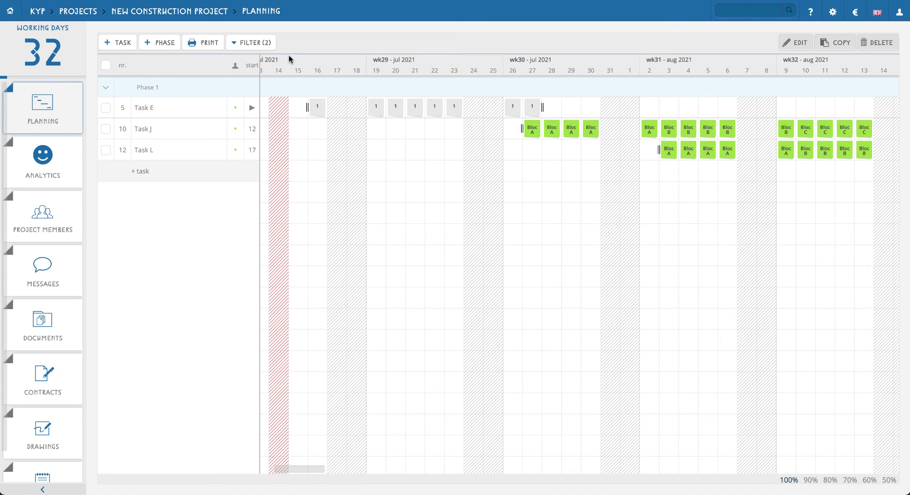
left_click(372, 102)
left_click(266, 45)
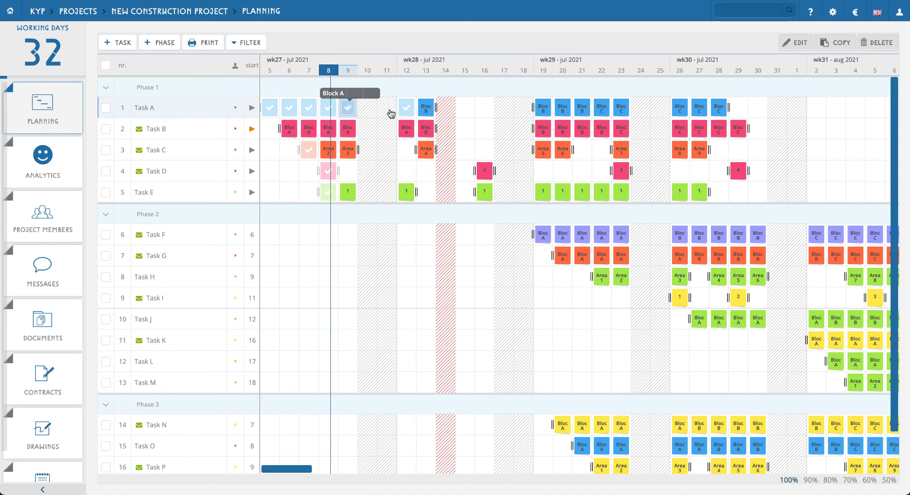
- Remove Task A's post-its from 8 to 28 July, save the change without a reason, and mark the task as finished
left_click(581, 112)
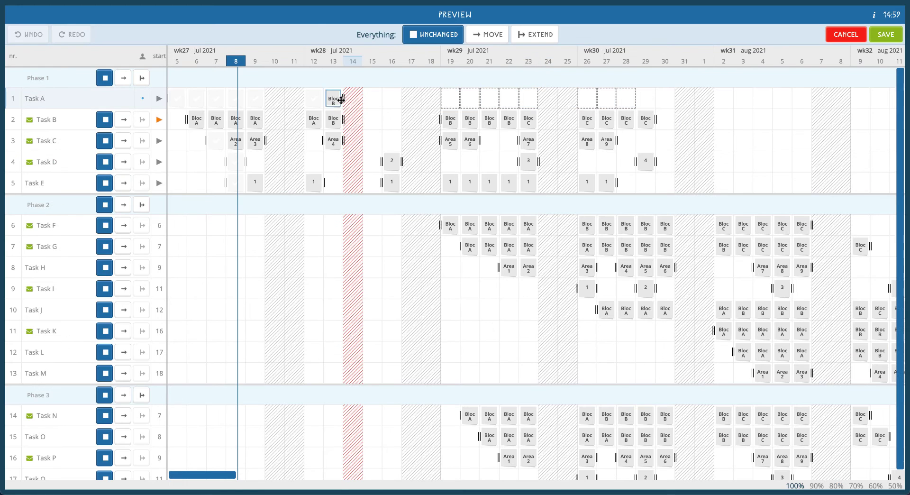
left_click_drag(342, 99, 223, 102)
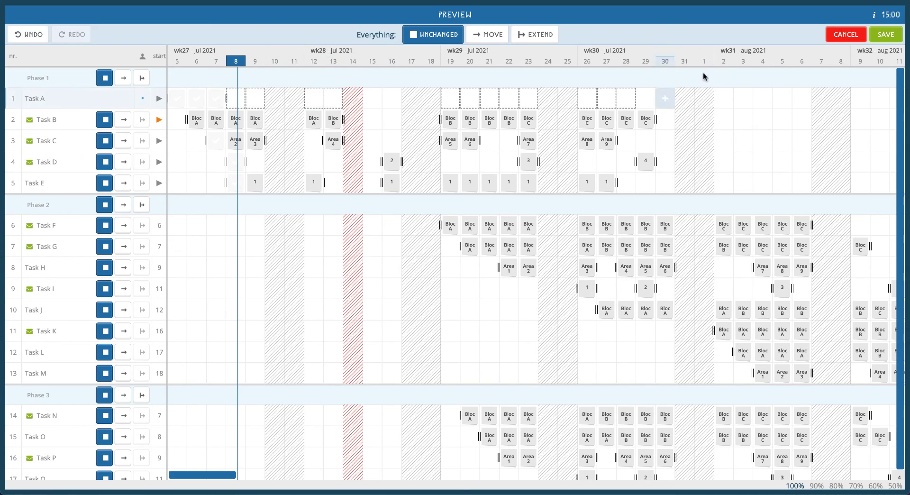
left_click(879, 39)
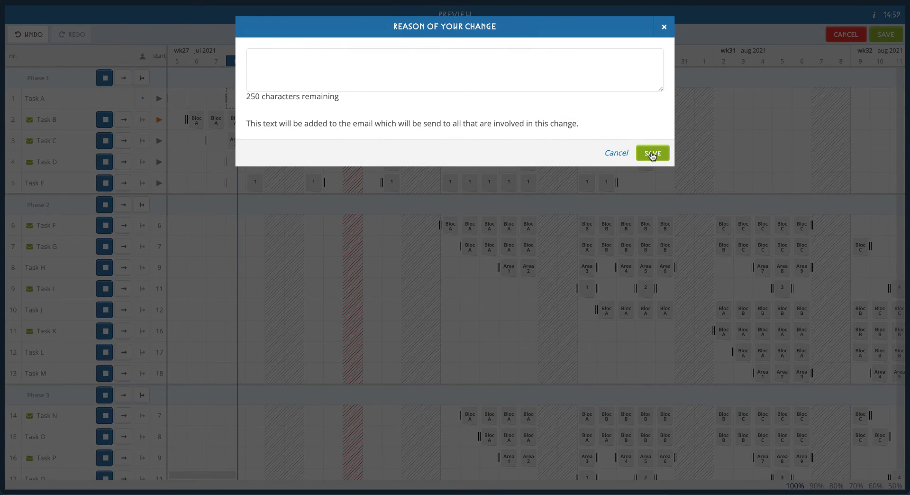
left_click(652, 154)
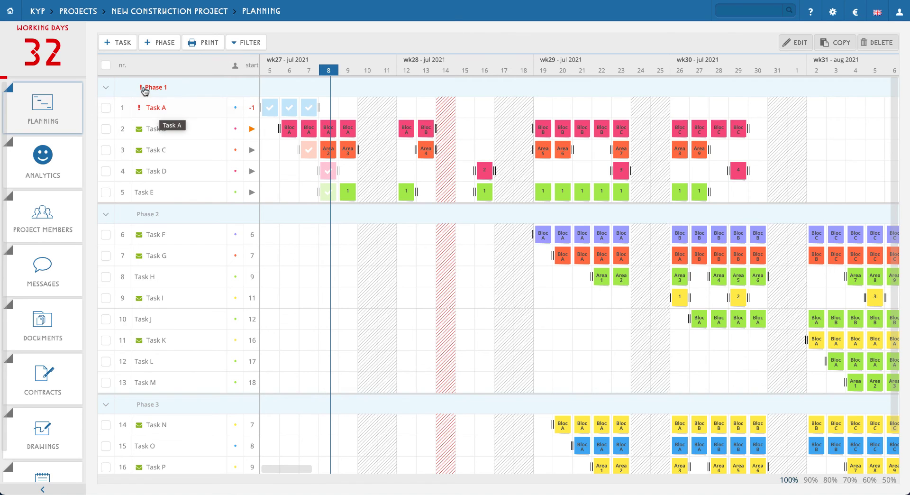
left_click(188, 112)
left_click(350, 194)
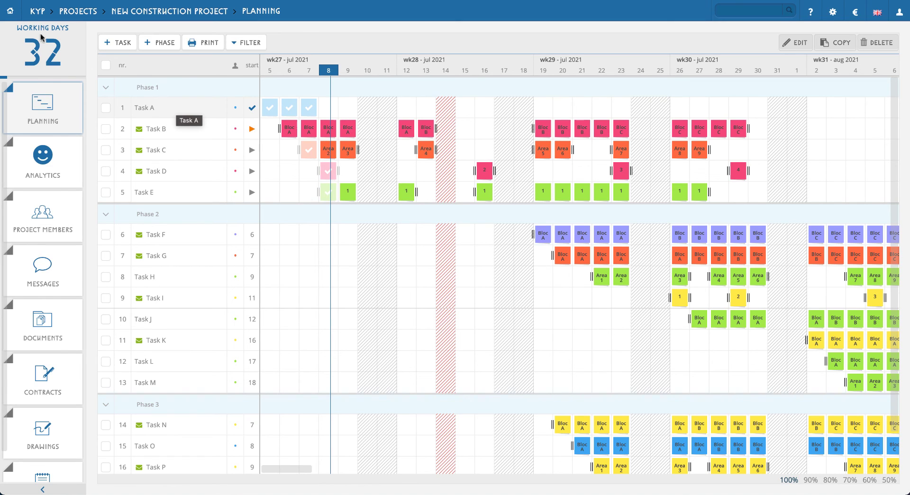
- Leave the project for the company's own task overview and look through the tasks grouped by project
left_click(11, 11)
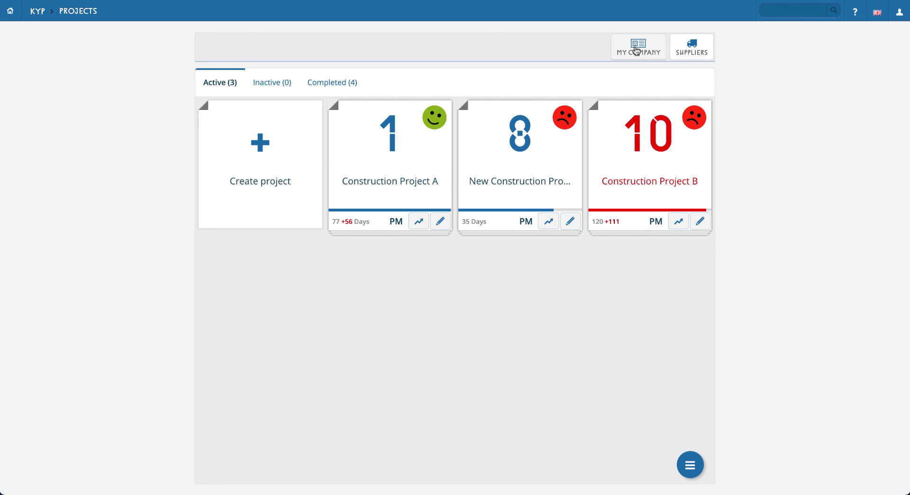
left_click(650, 53)
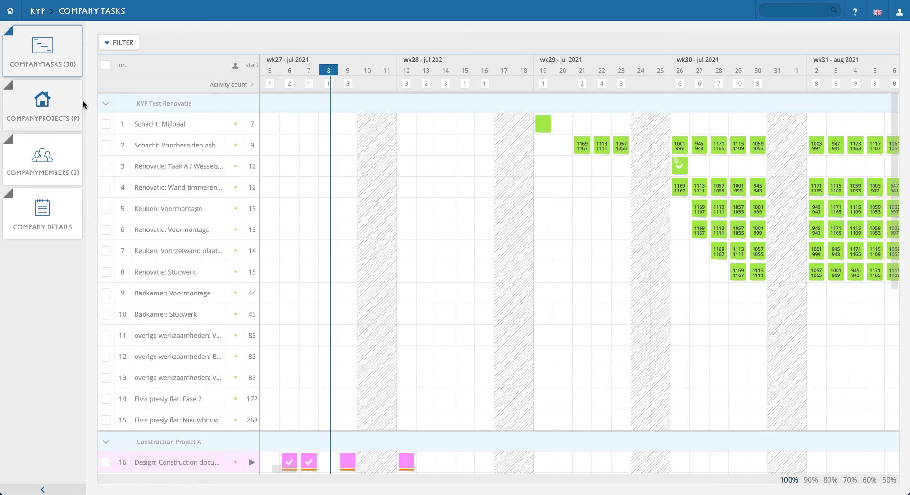
left_click(106, 105)
scroll(403, 185, "down", 1)
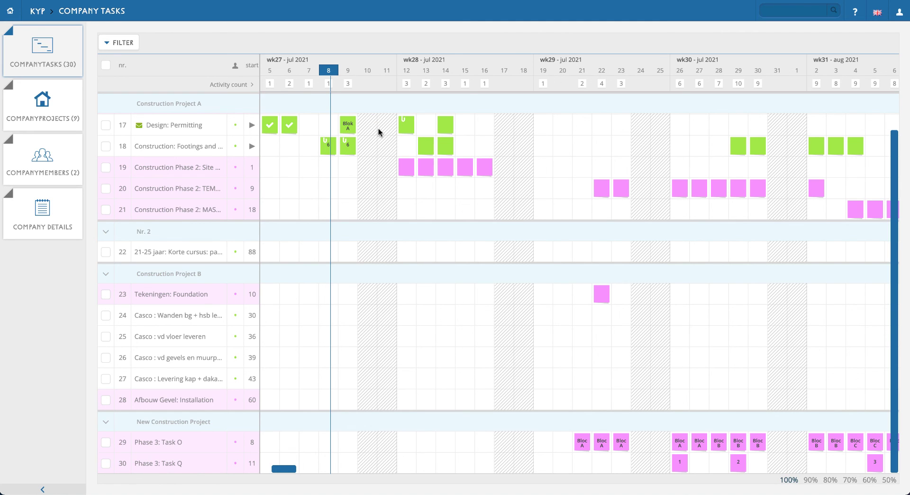
- Filter the company tasks on the task name "Phase 3"
left_click(119, 43)
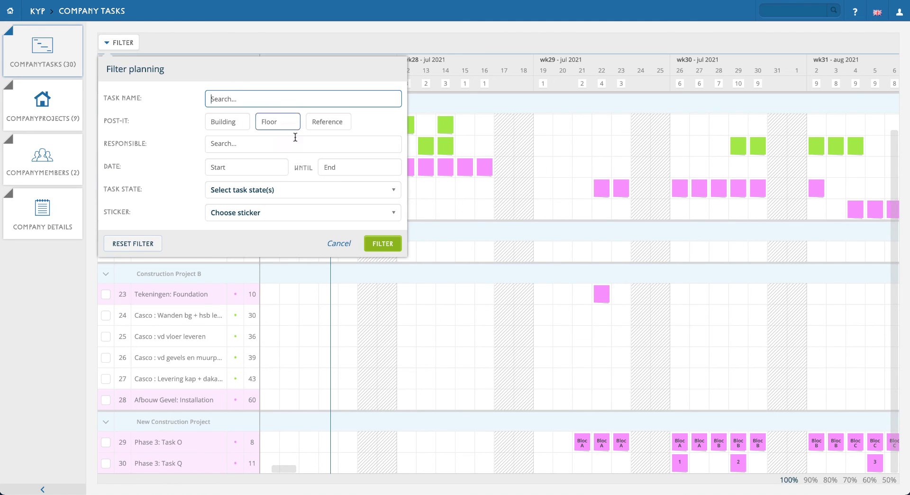
left_click(212, 98)
type("Phase 3")
left_click(381, 243)
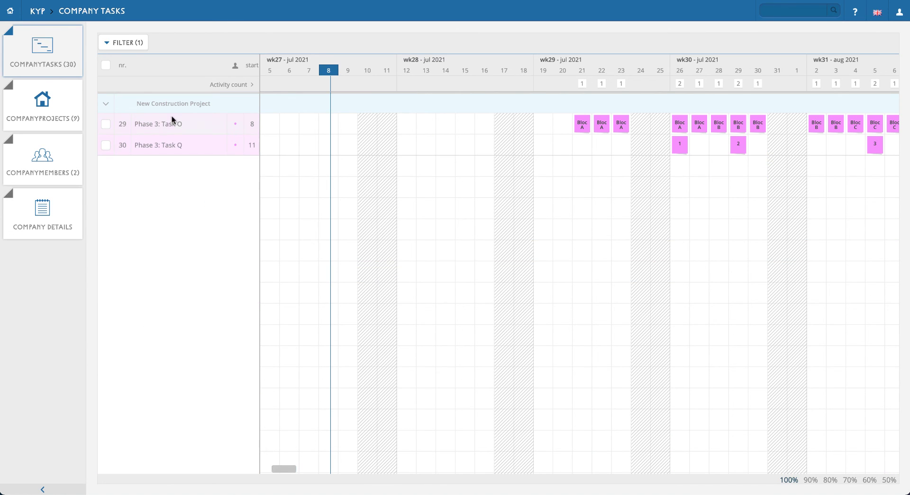